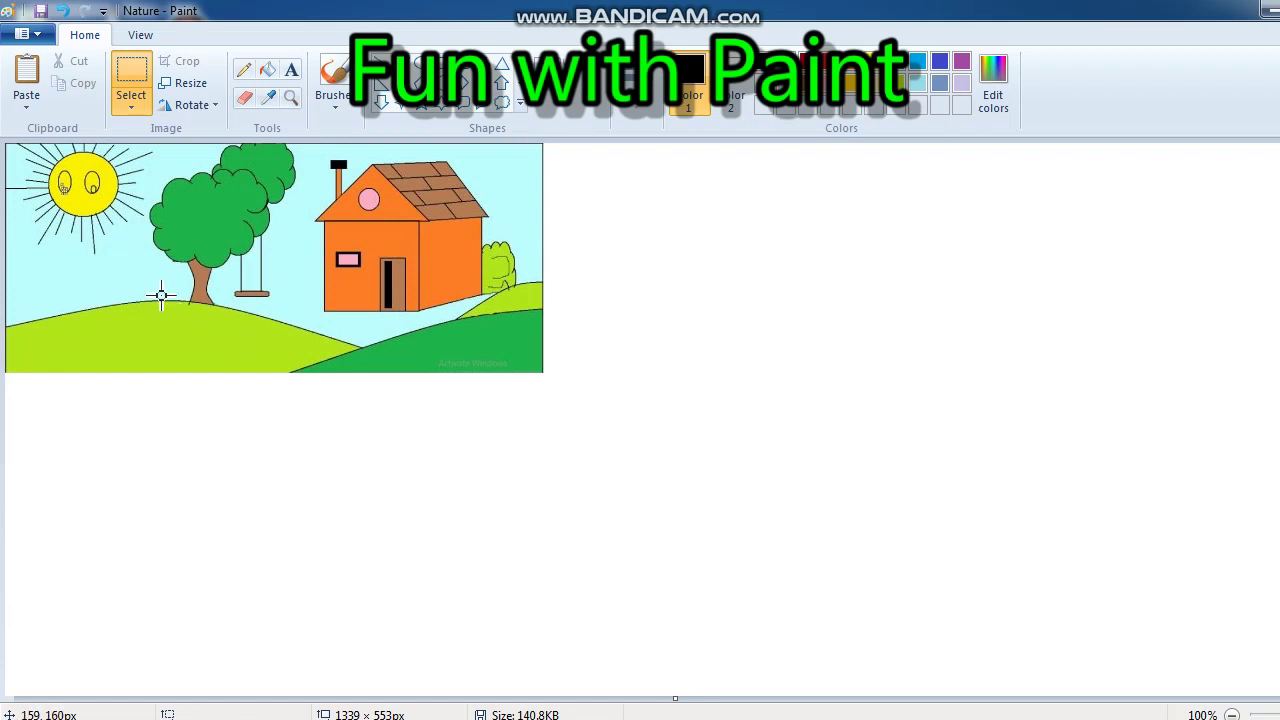
Draw a rectangular selection of about 211 × 181 px around the orange house.
click(134, 106)
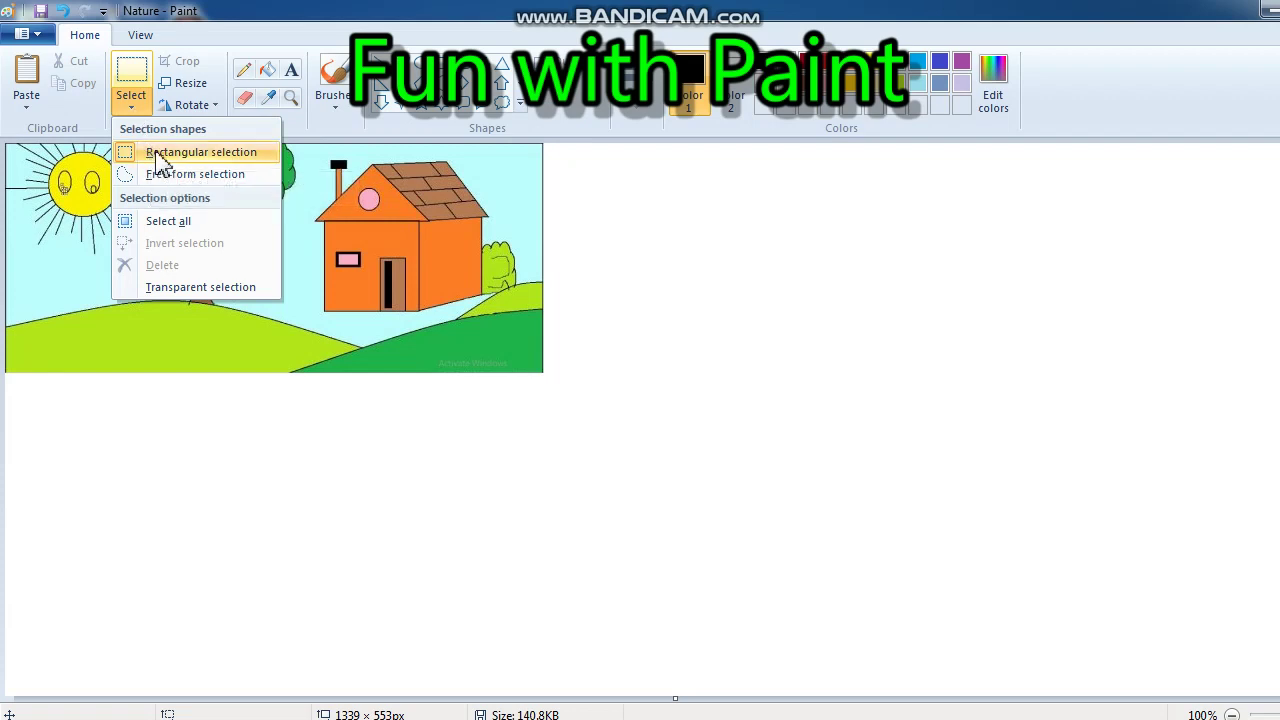
click(160, 163)
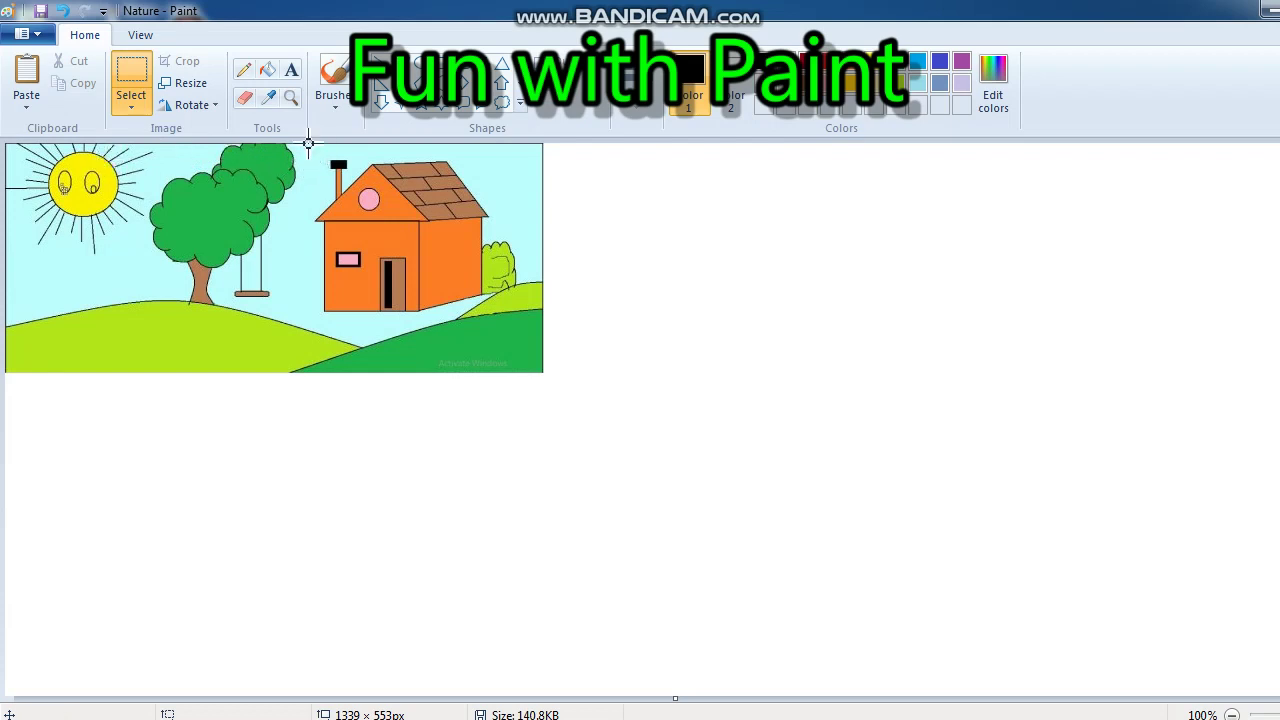
drag(311, 149, 522, 330)
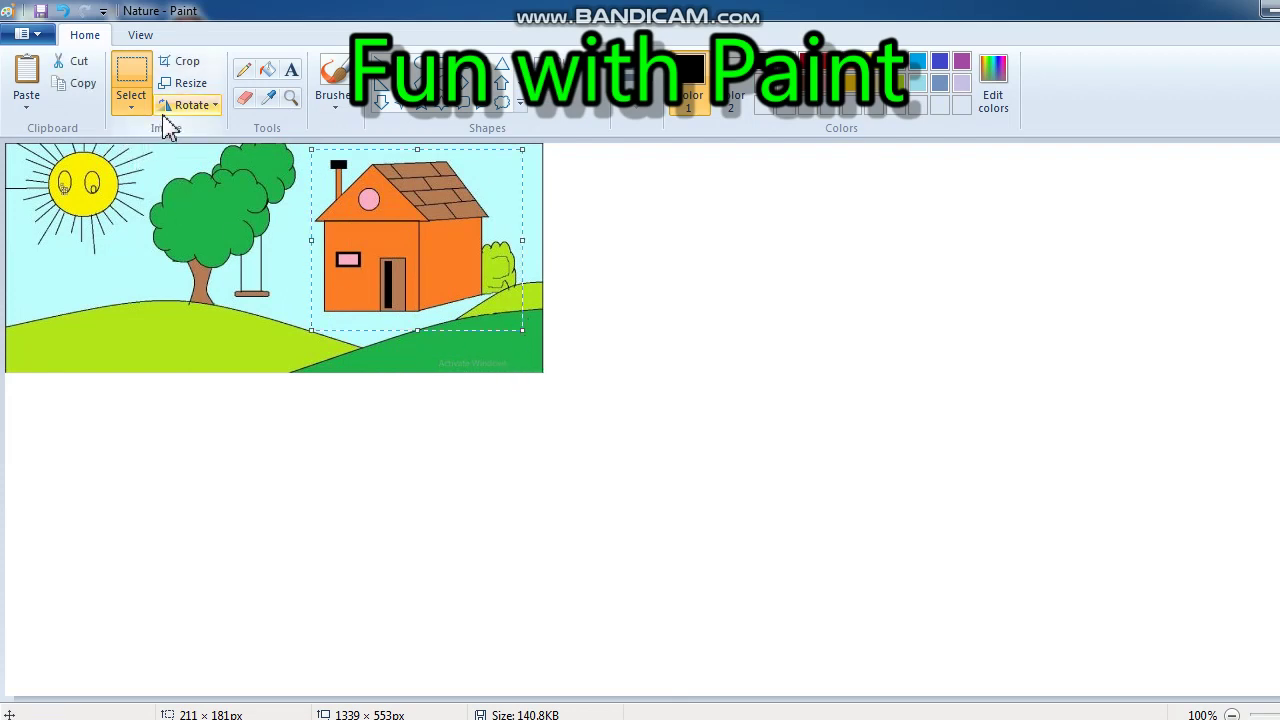
click(214, 105)
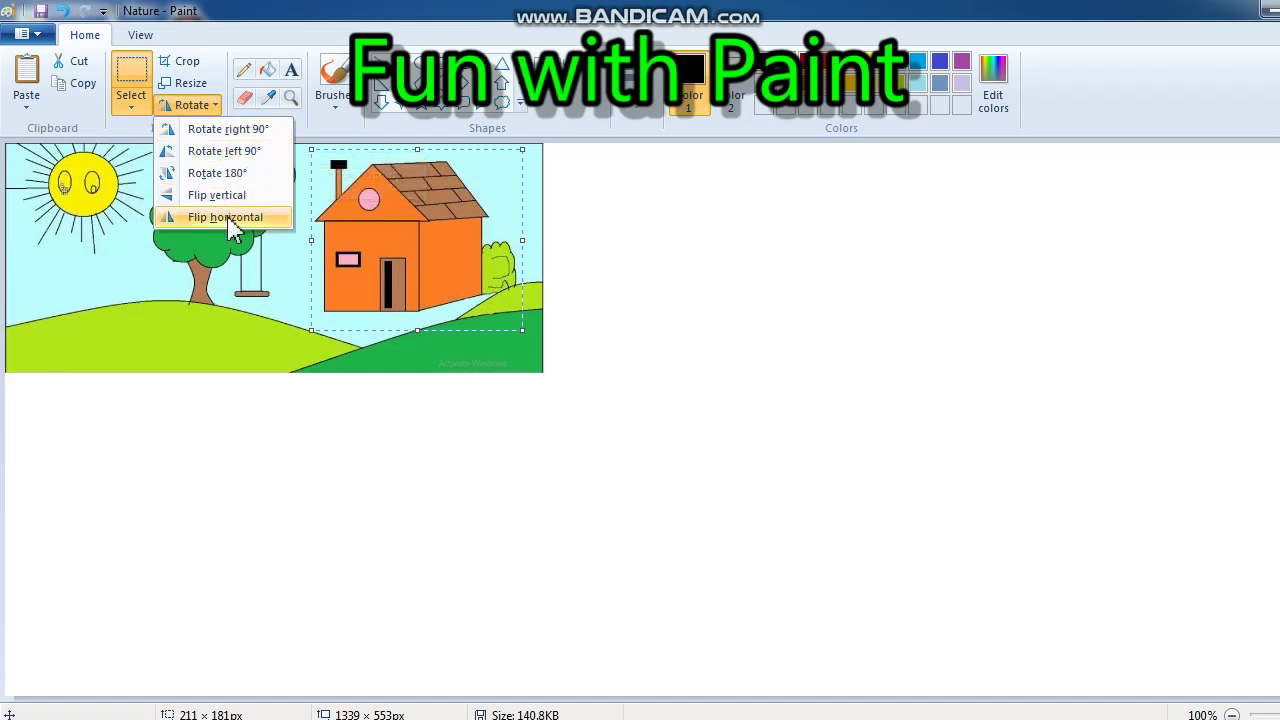
click(229, 129)
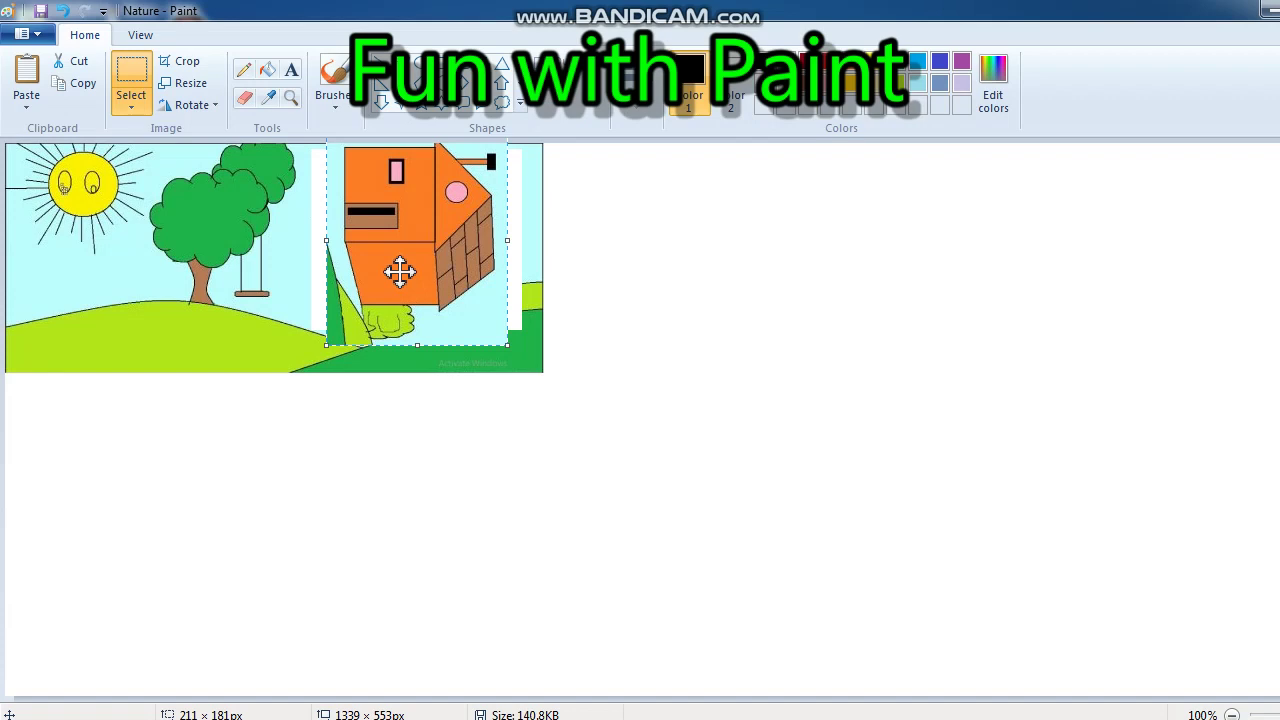
click(212, 108)
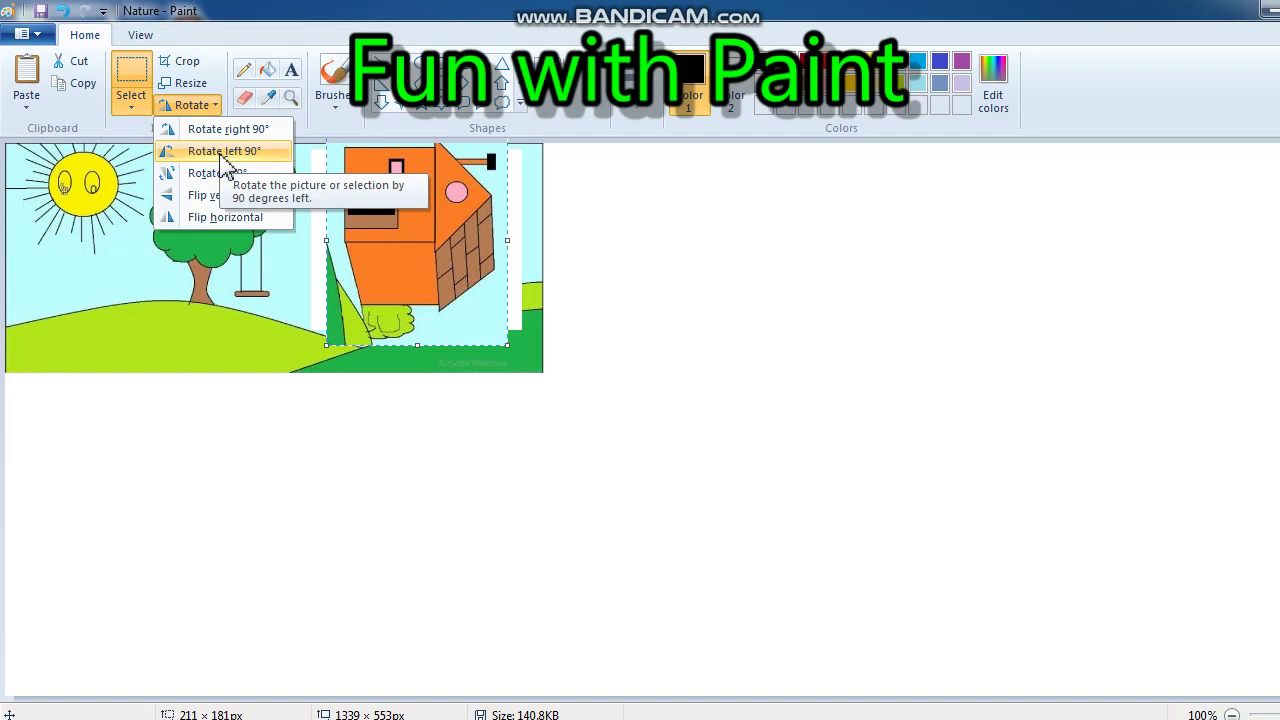
click(222, 152)
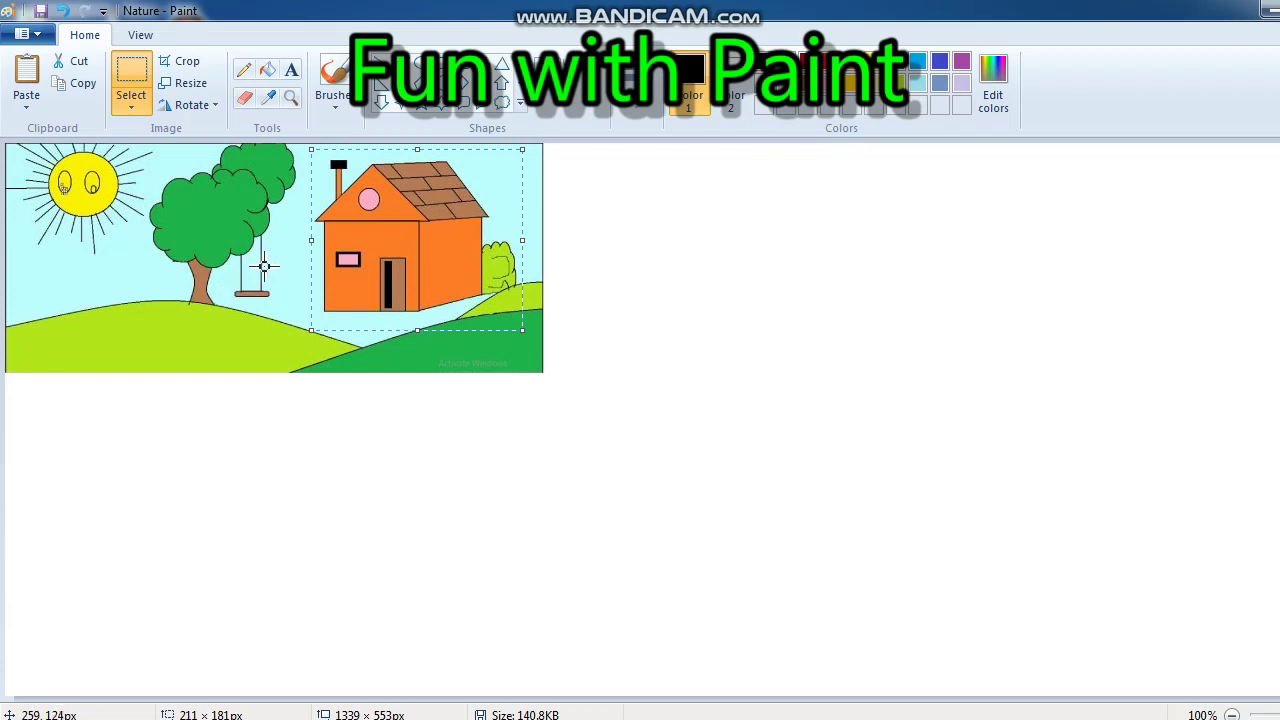
Look at the Rotate options without flipping anything, then bring up the selection shapes list.
click(205, 106)
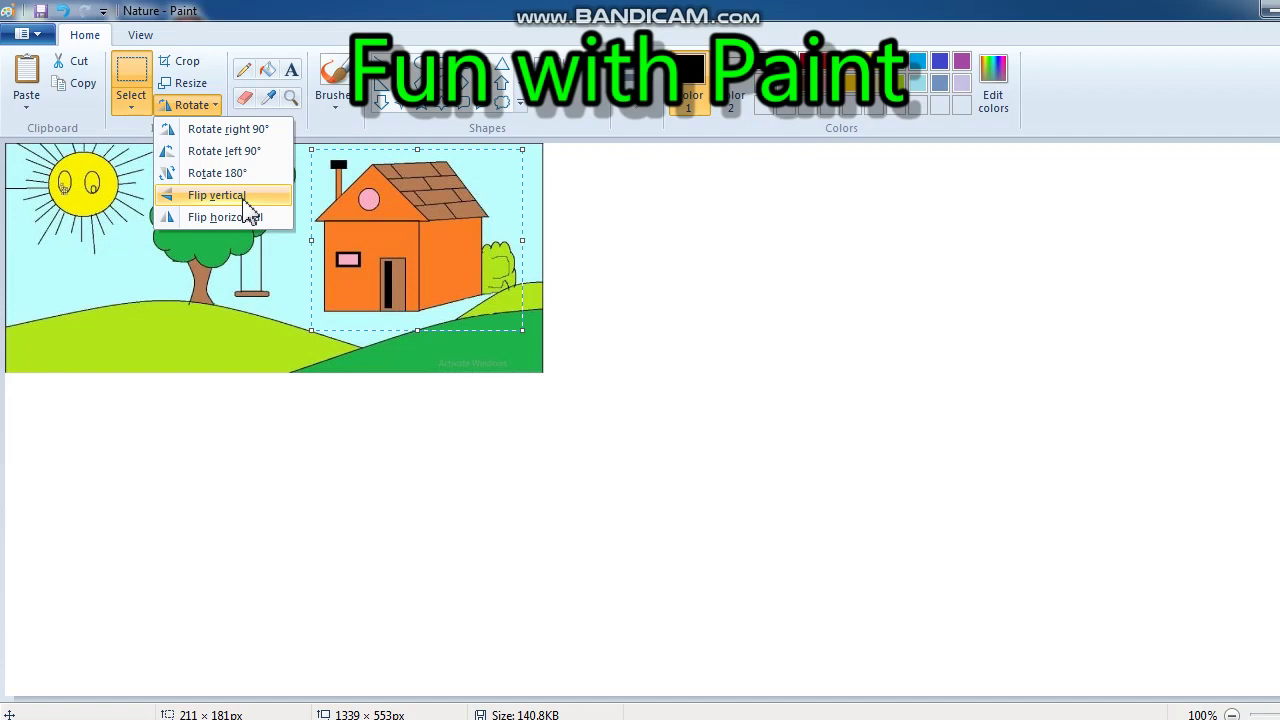
click(748, 258)
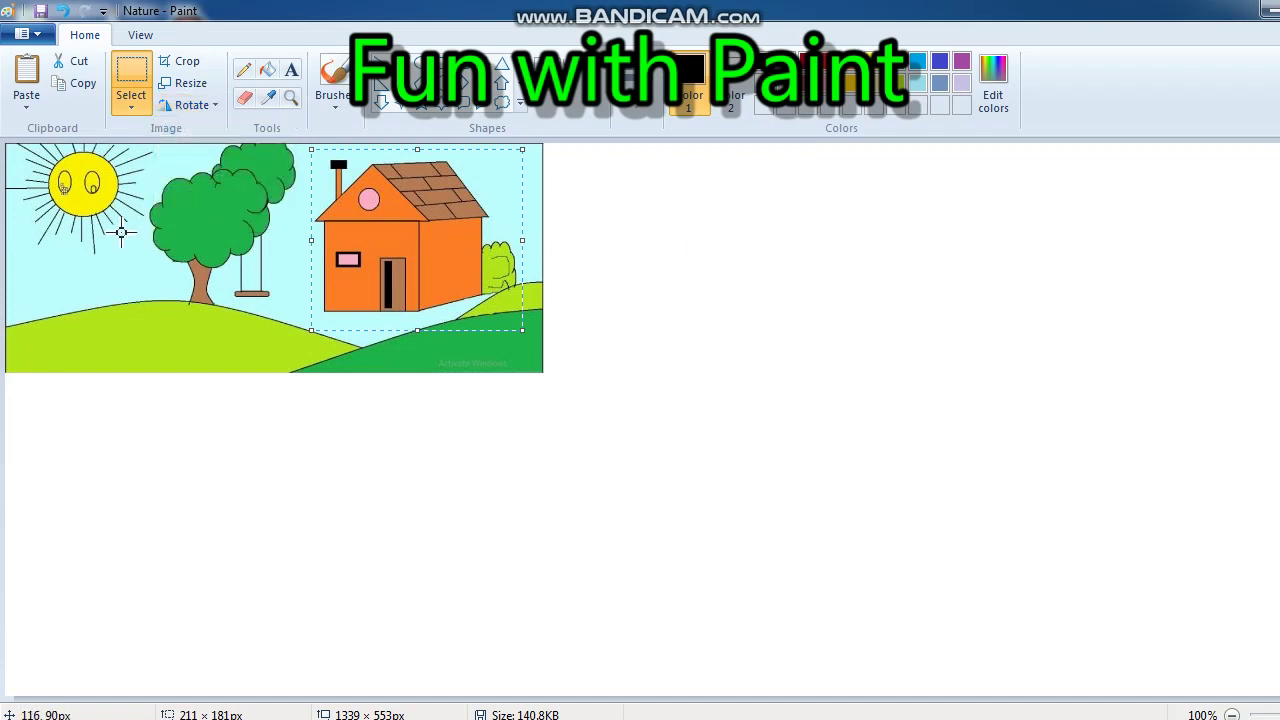
click(132, 110)
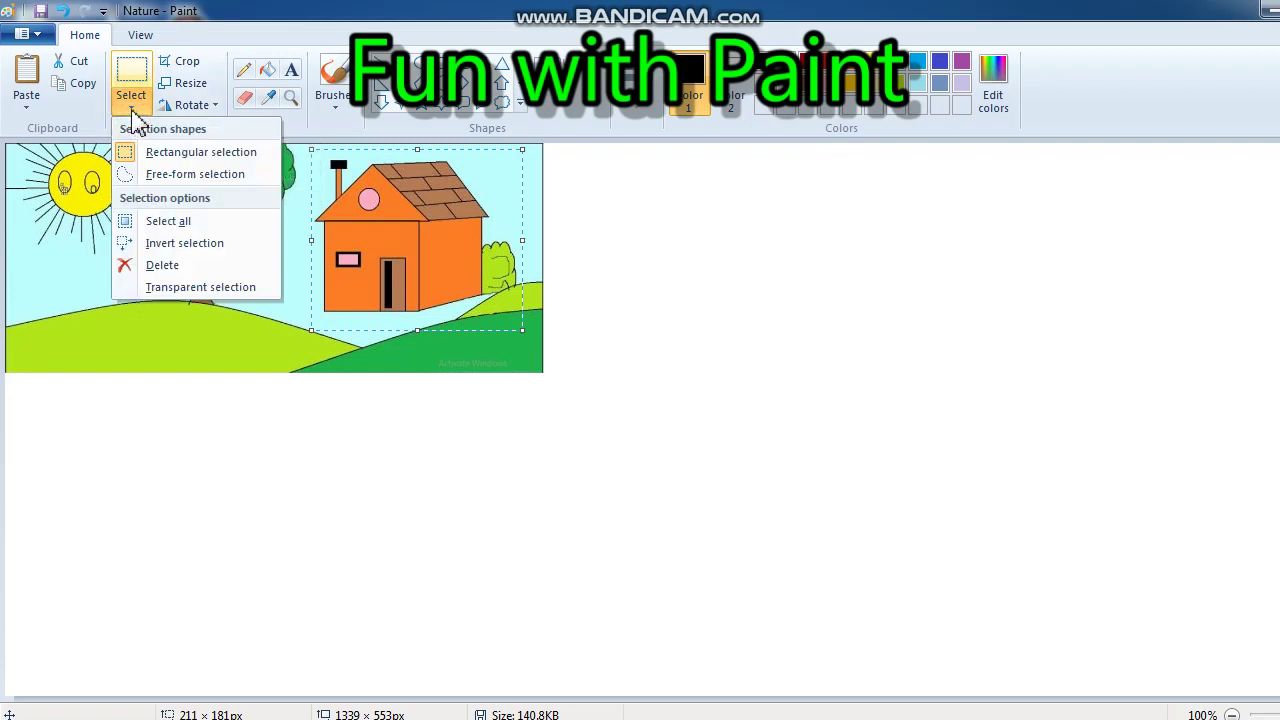
Select the tree and swing left of the house and flip them horizontally.
click(160, 154)
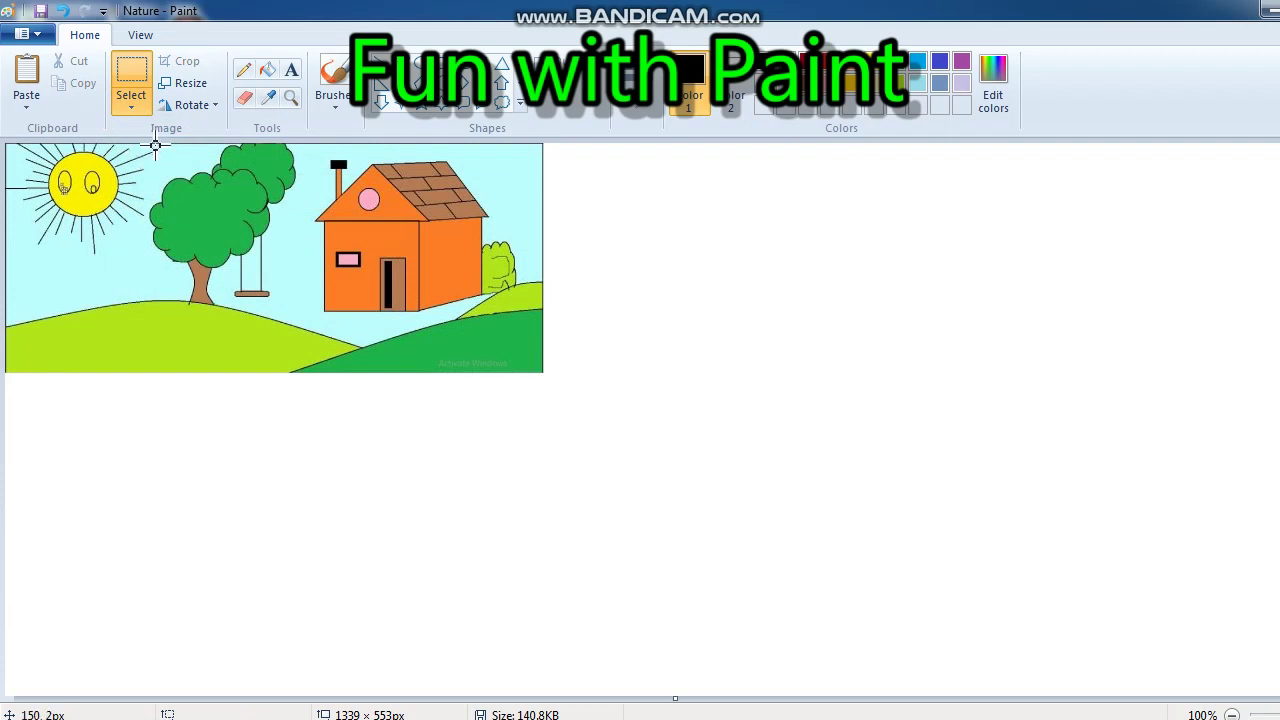
drag(143, 145, 307, 319)
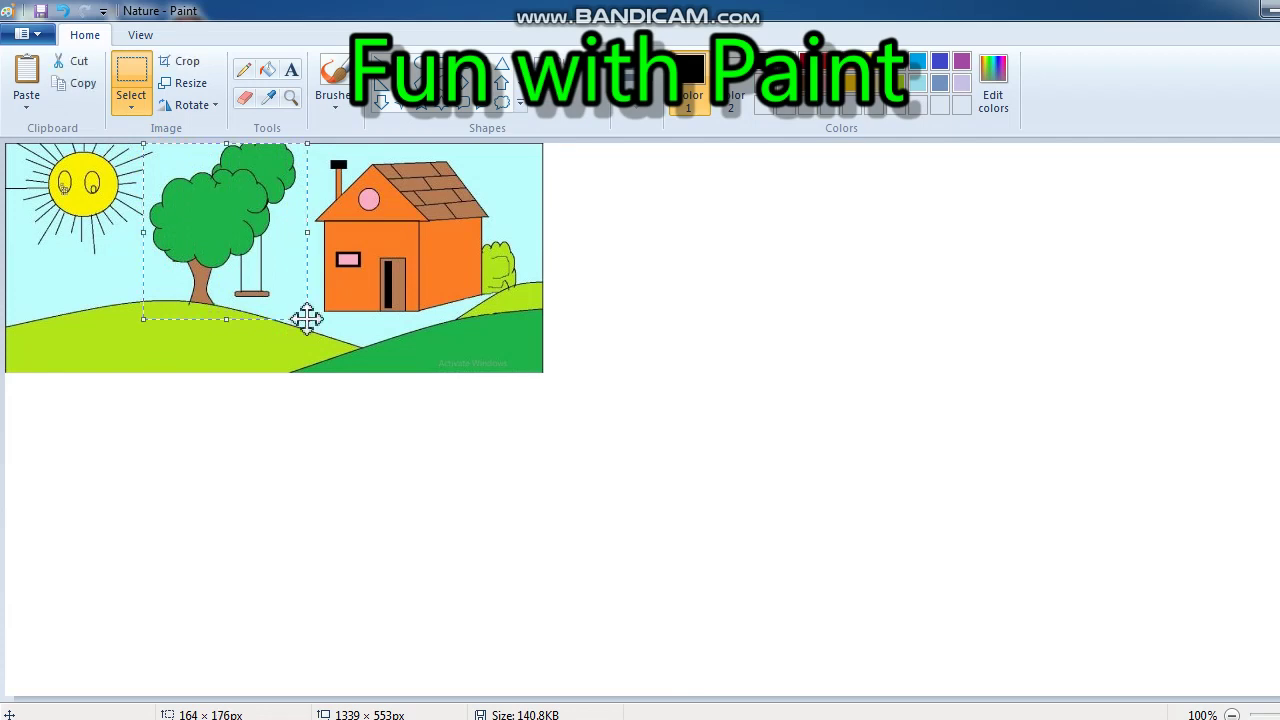
click(216, 110)
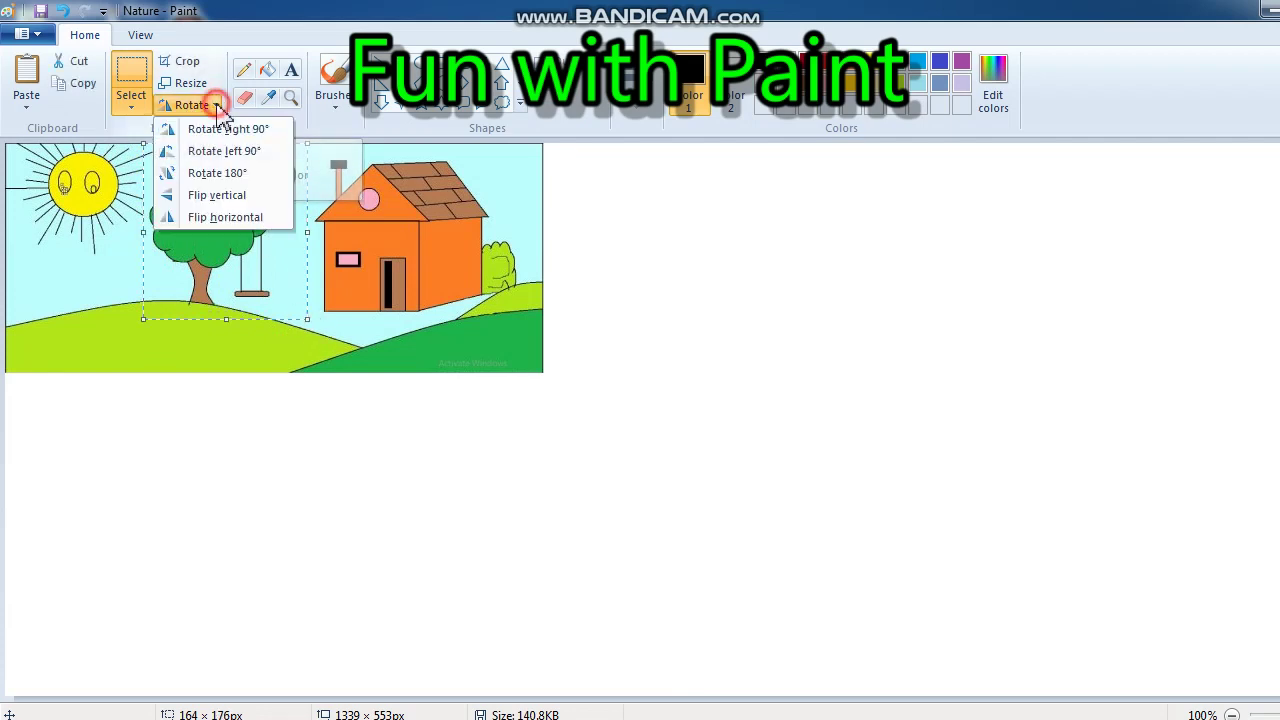
click(228, 232)
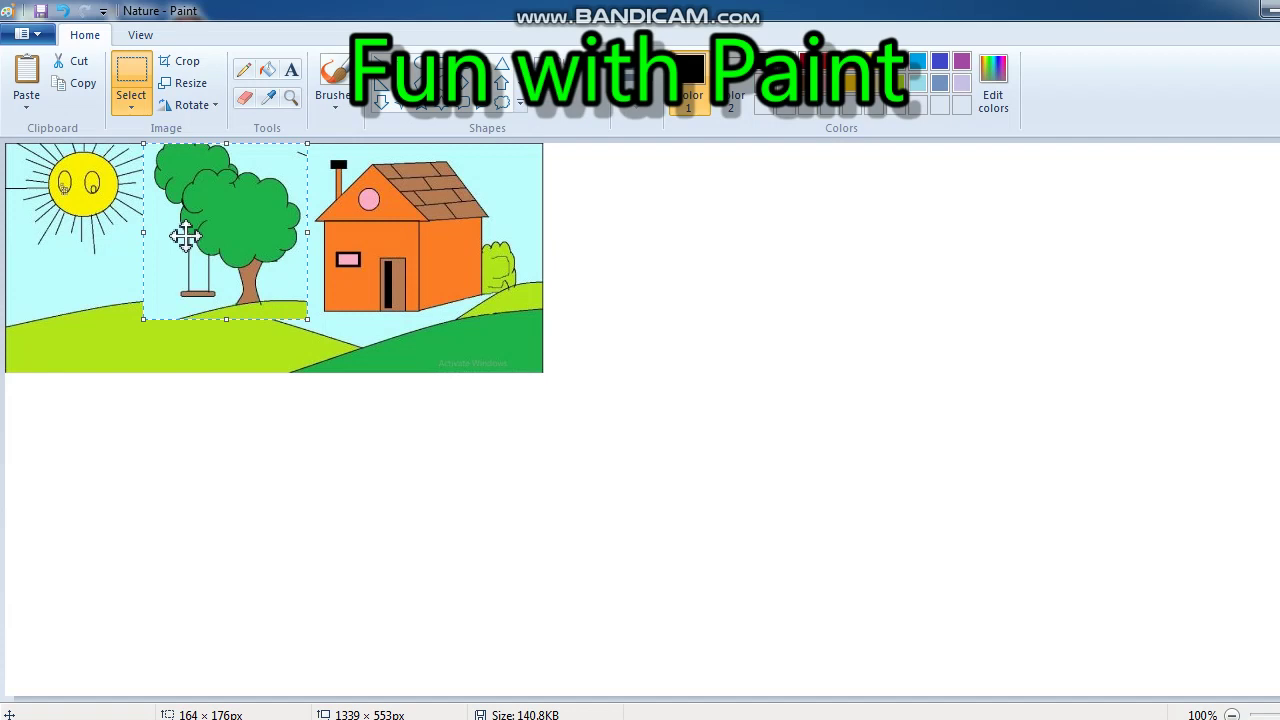
Flip the tree and swing horizontally twice more, then commit them with a new rectangular selection.
click(215, 104)
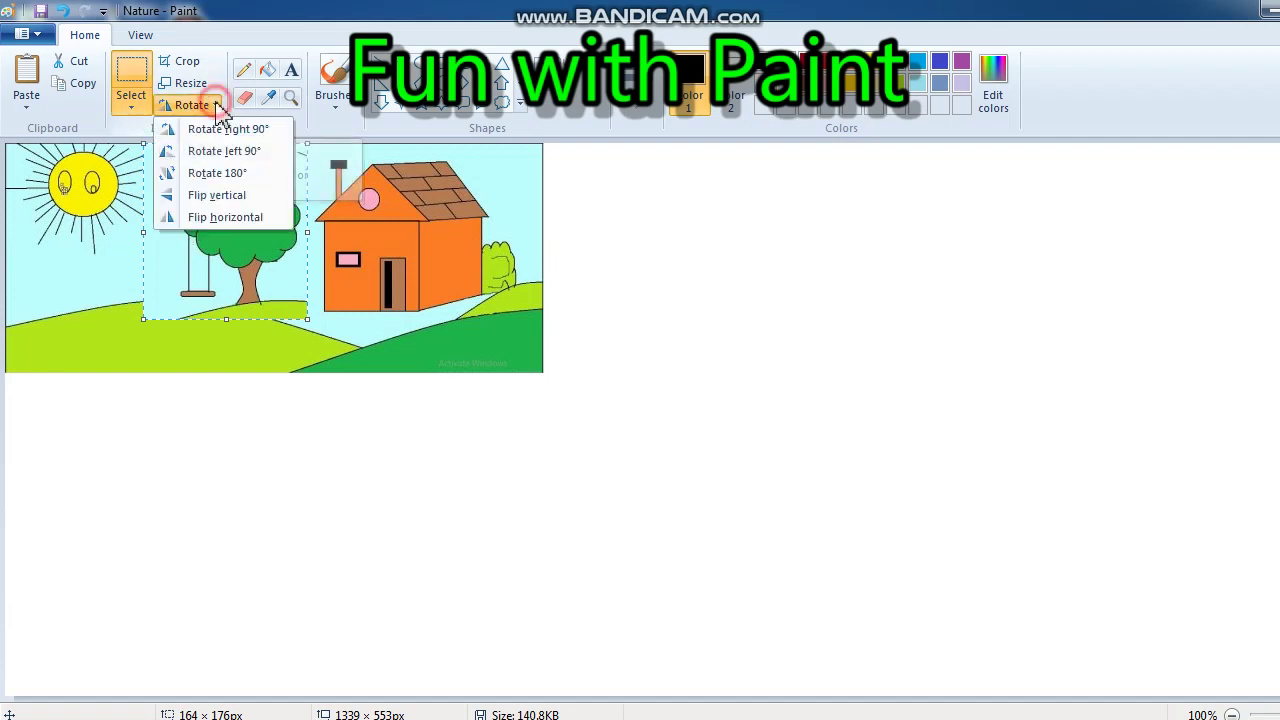
click(227, 217)
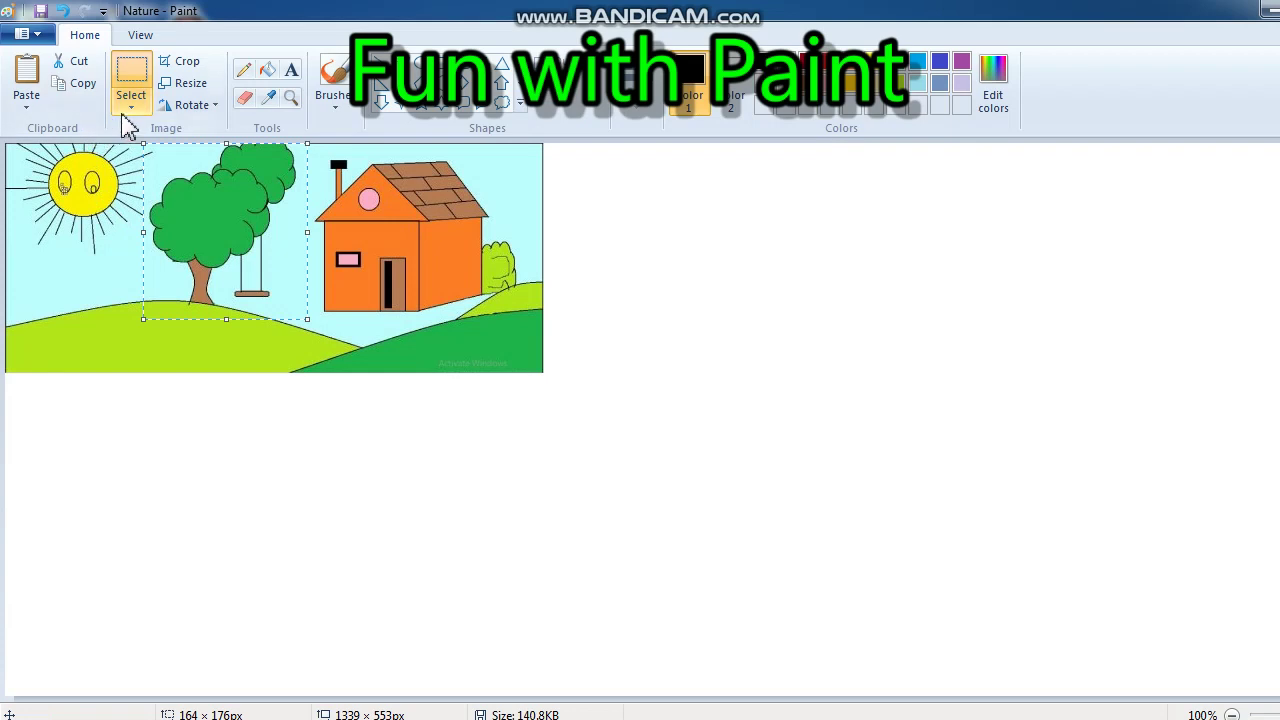
click(219, 105)
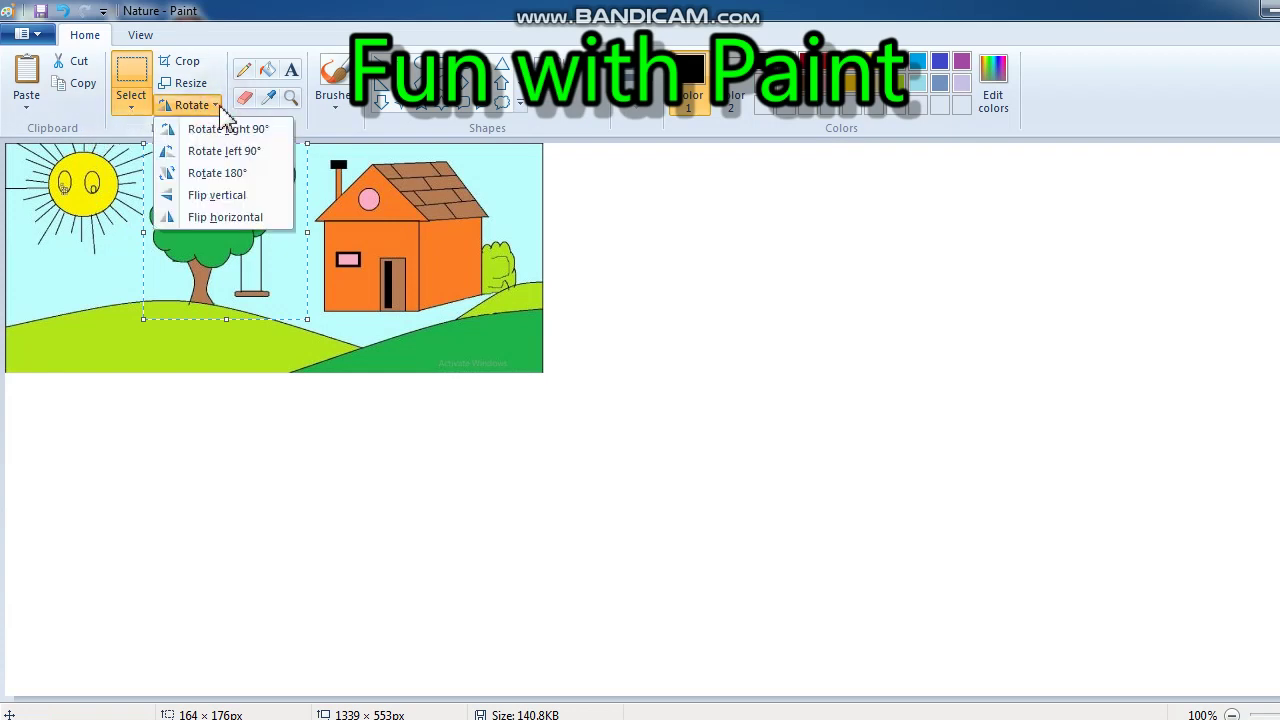
click(232, 222)
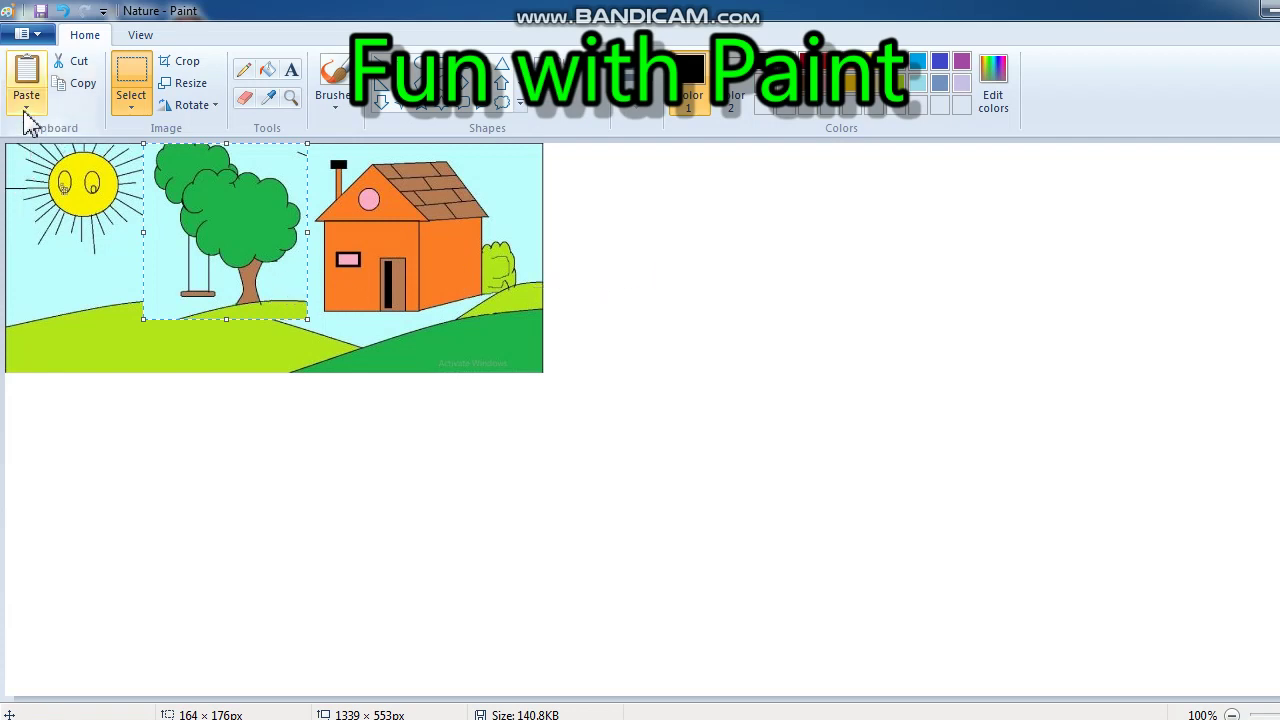
click(131, 118)
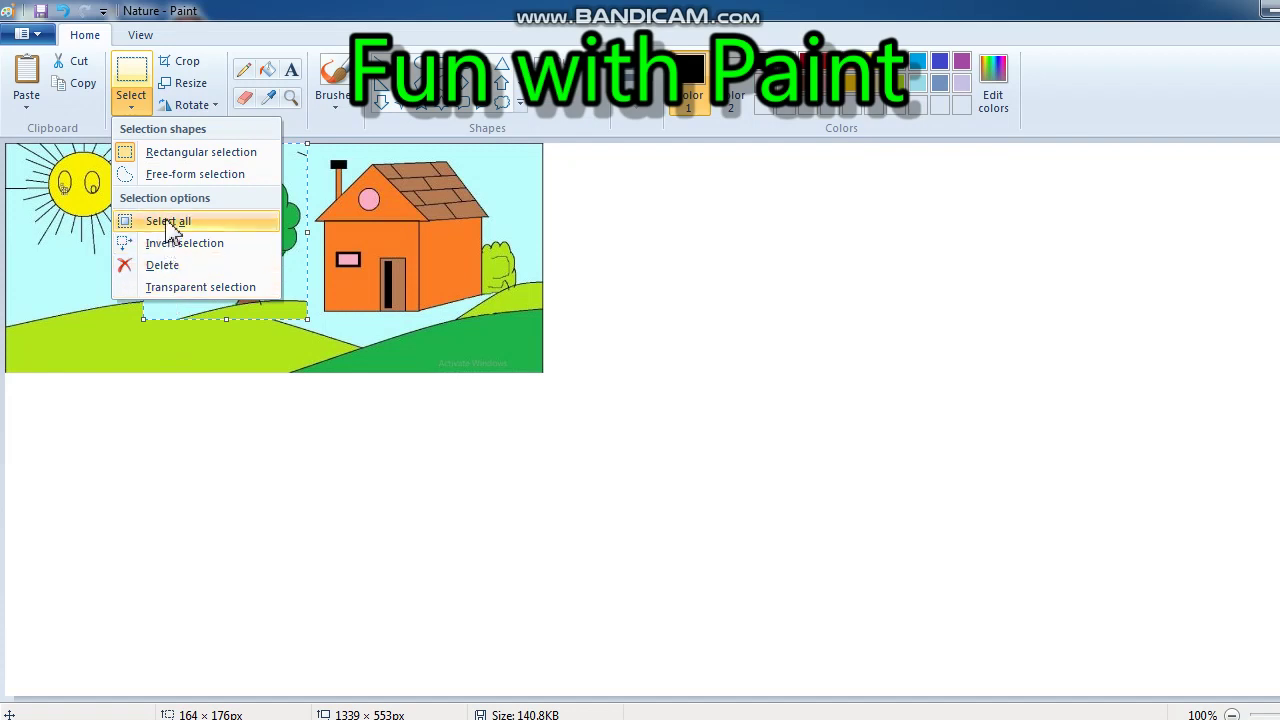
click(175, 152)
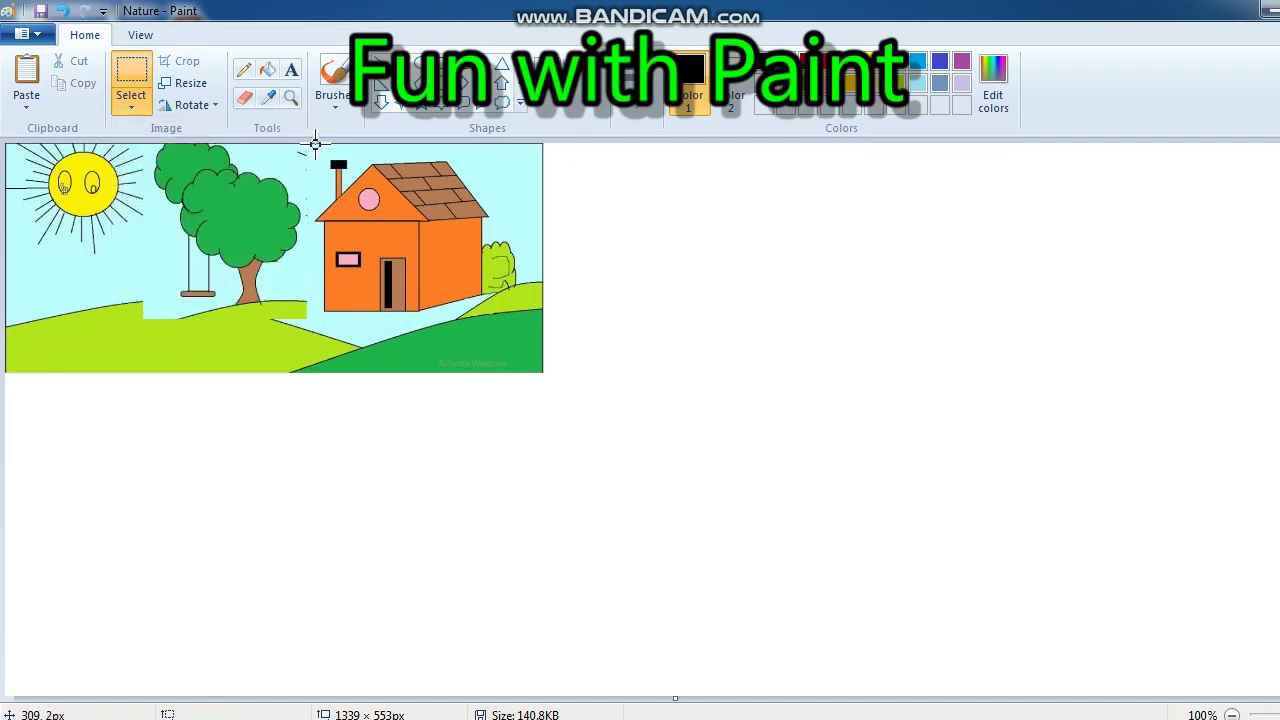
Flip the selected house upside down, then undo twice to restore the original scene.
drag(315, 144, 507, 336)
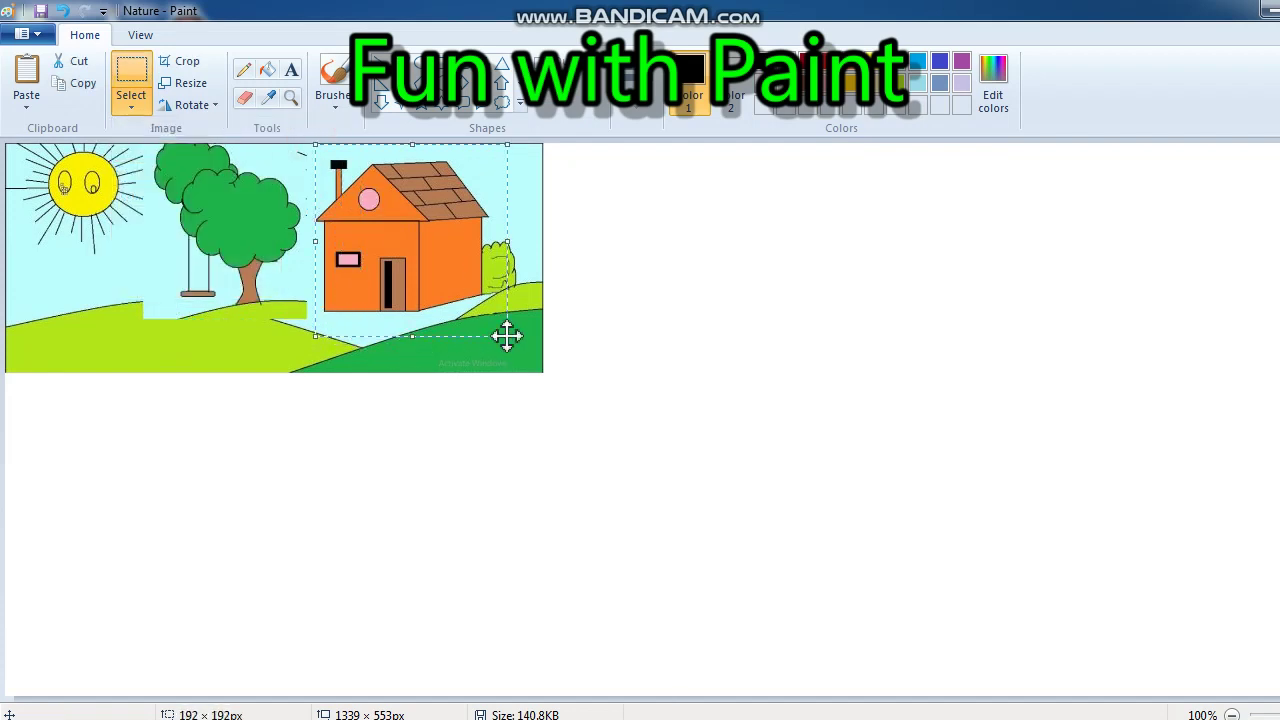
click(214, 105)
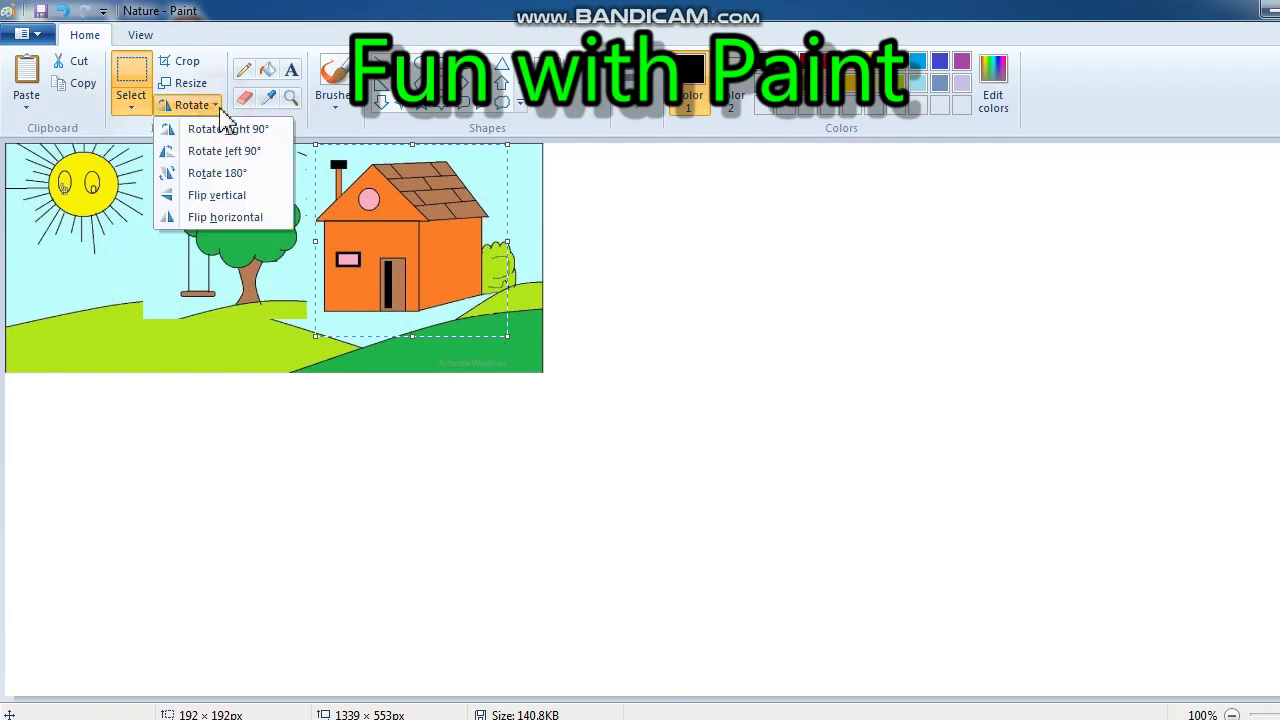
click(222, 196)
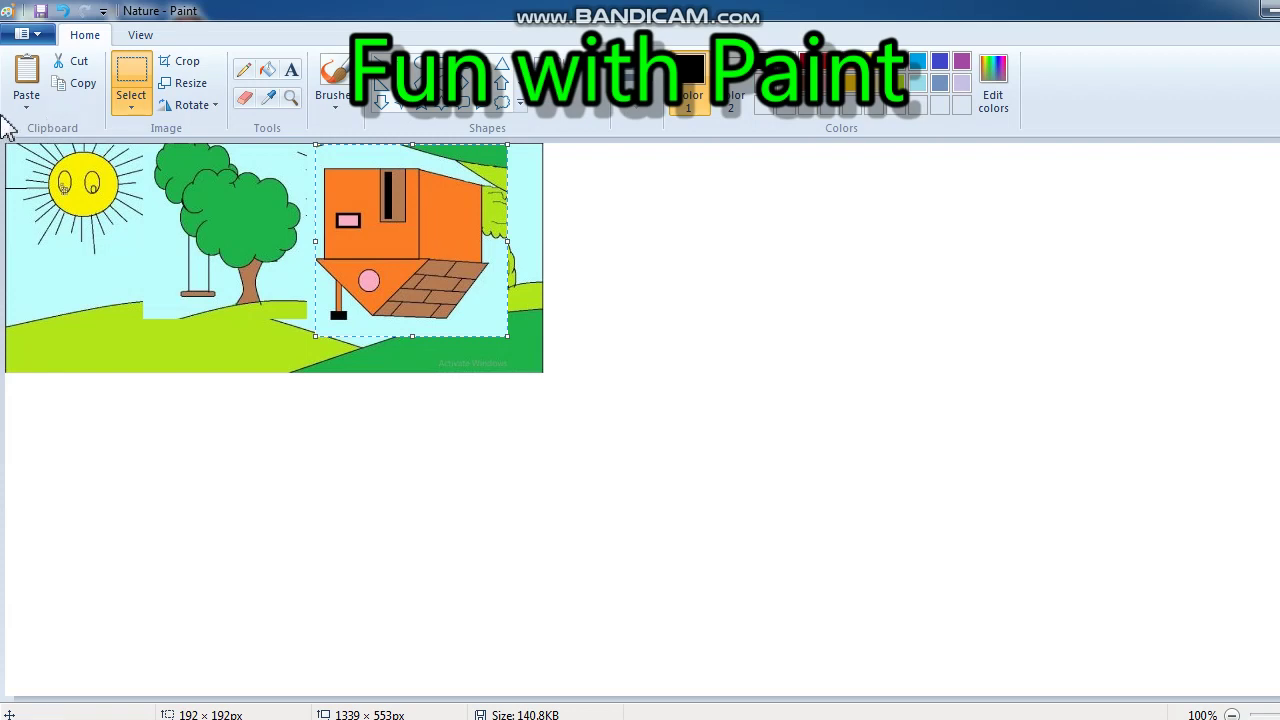
click(63, 13)
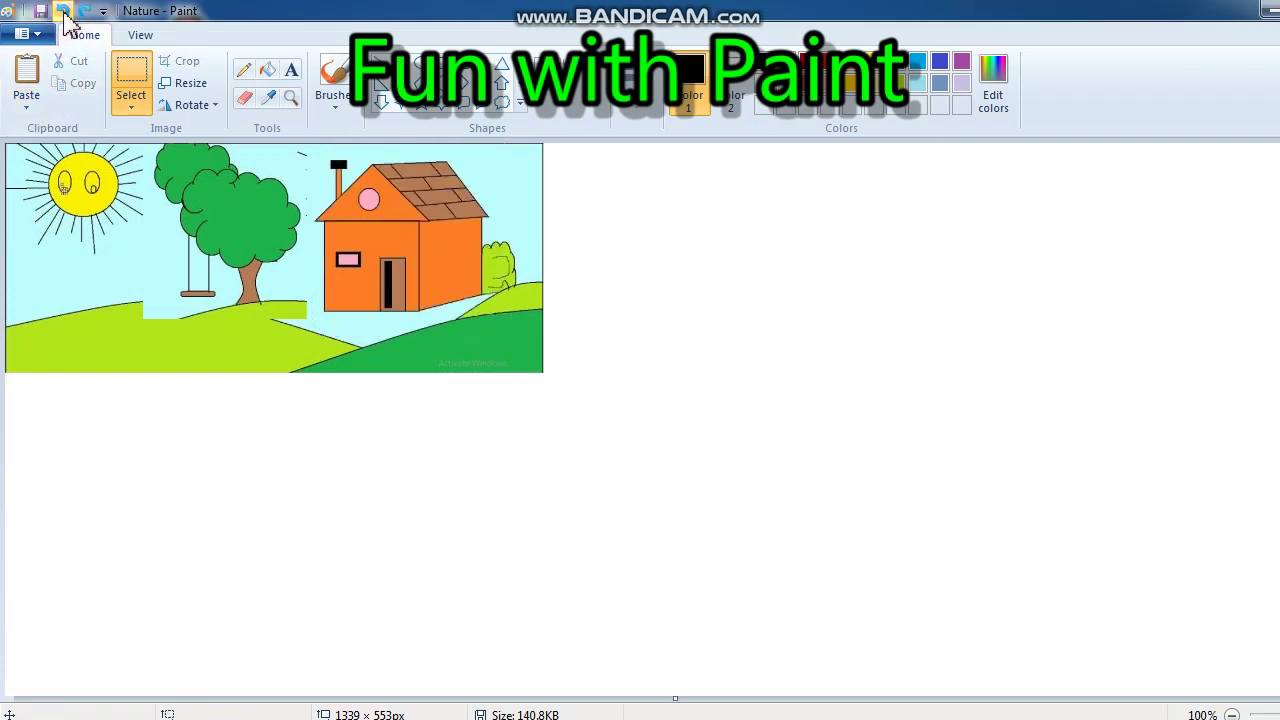
click(63, 13)
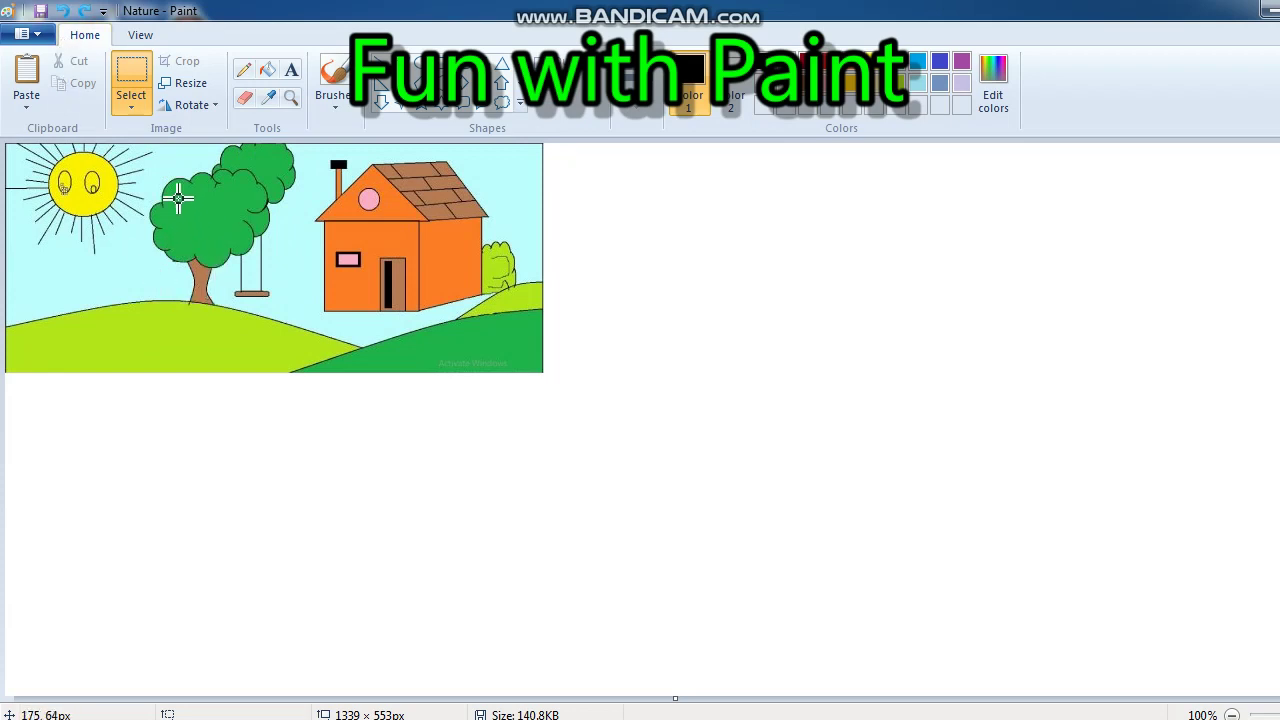
click(133, 110)
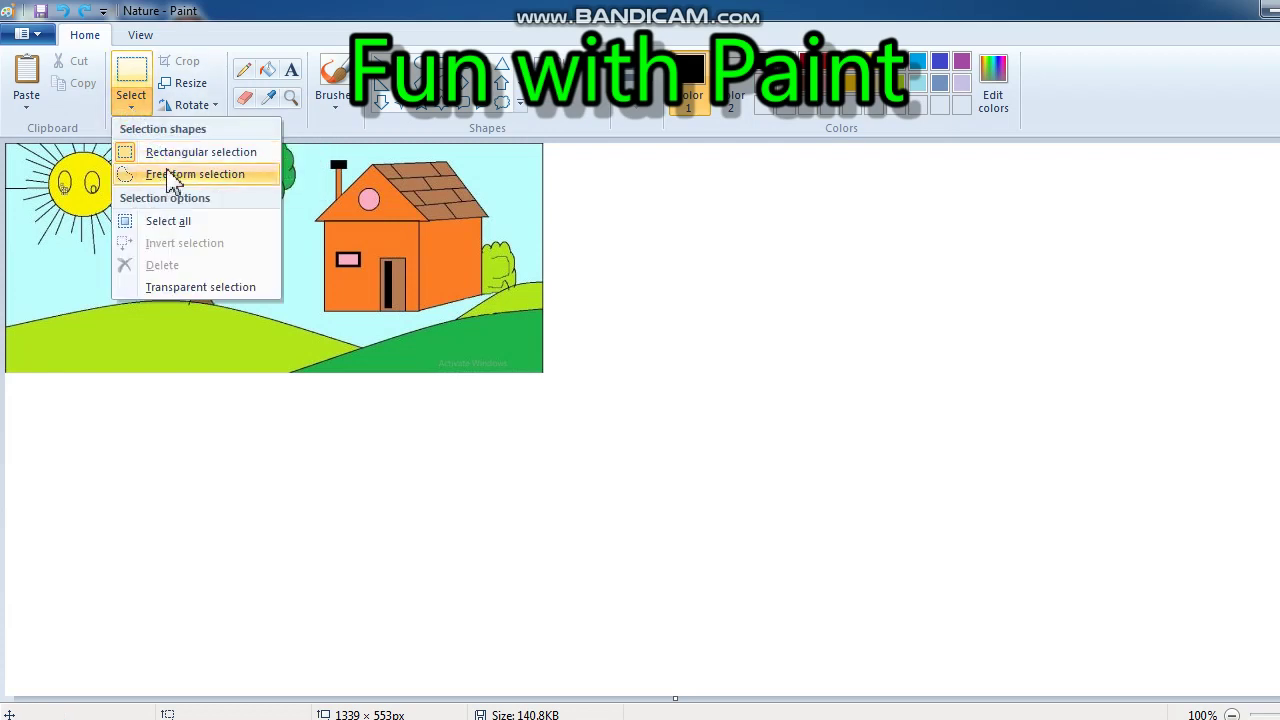
click(163, 151)
drag(309, 152, 516, 335)
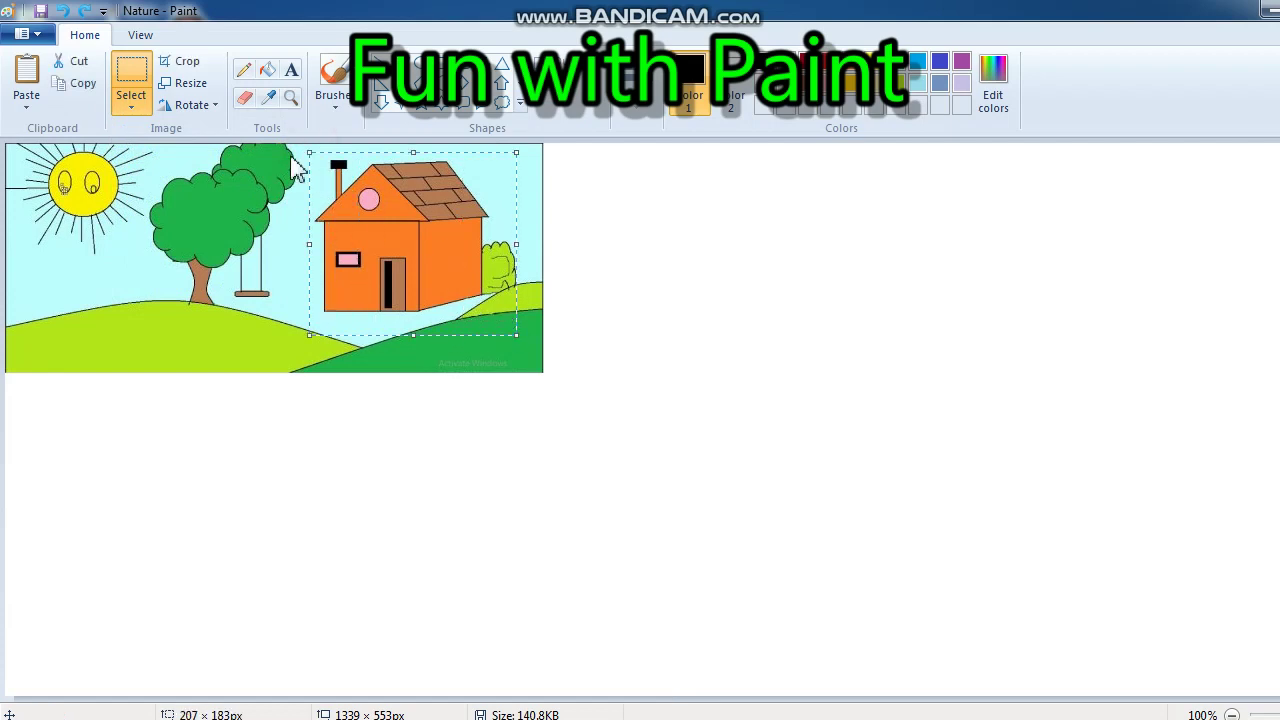
click(185, 87)
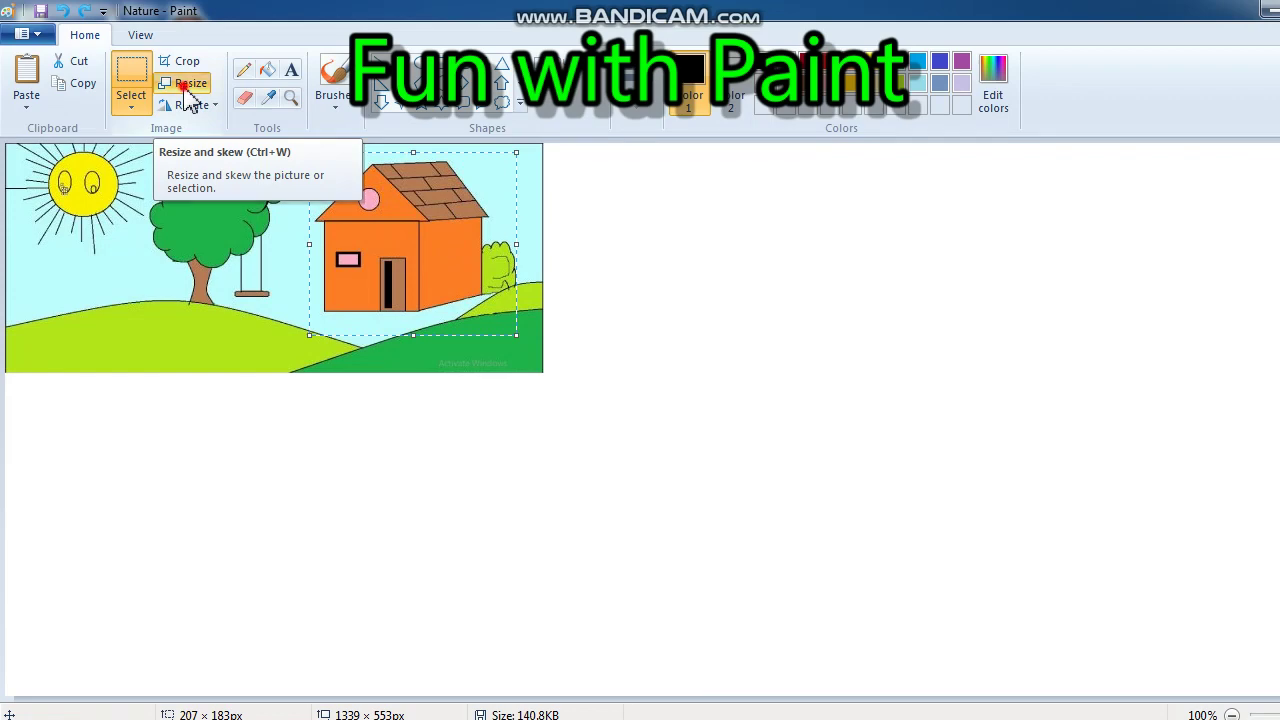
drag(716, 110, 862, 149)
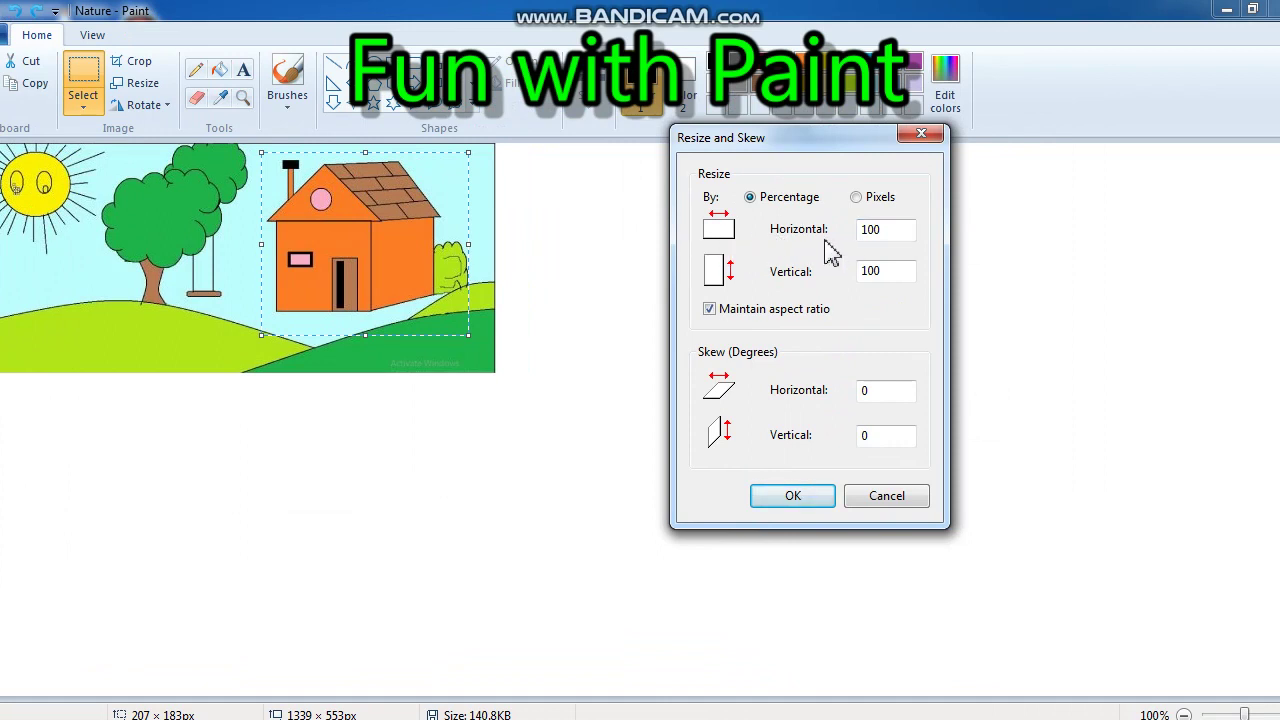
click(911, 233)
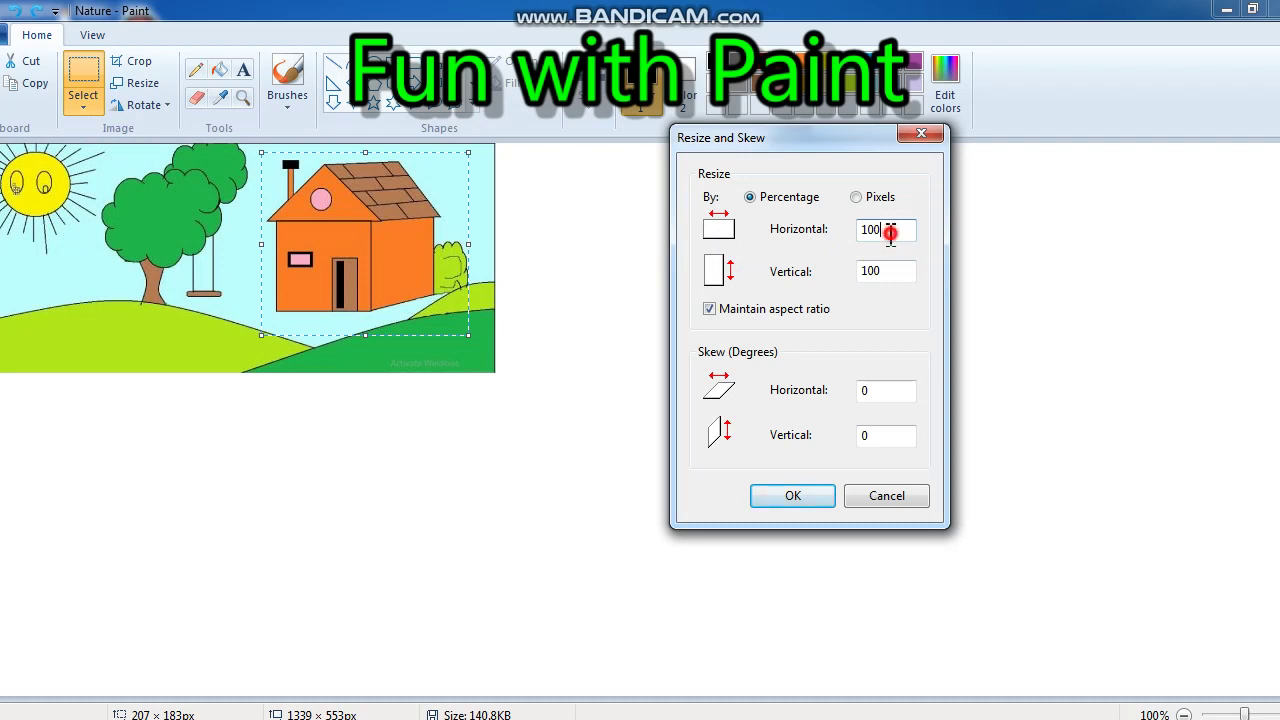
drag(890, 233, 871, 237)
text(50)
click(793, 505)
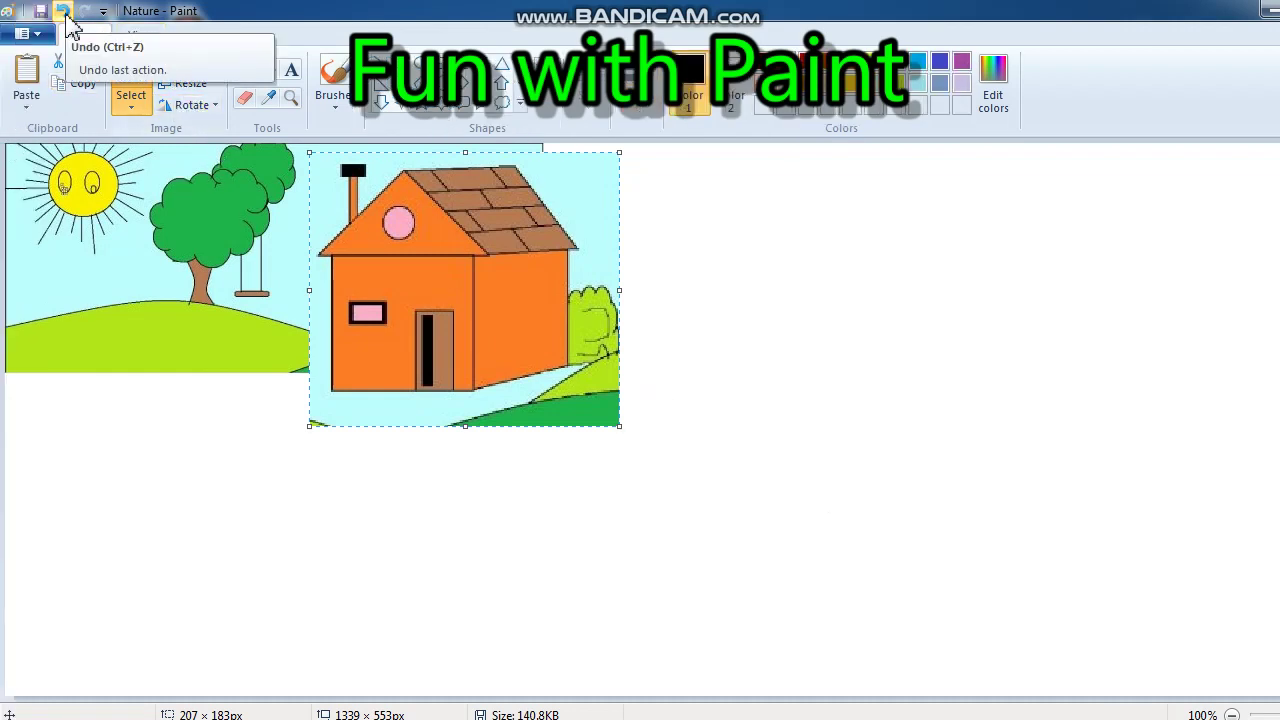
click(62, 11)
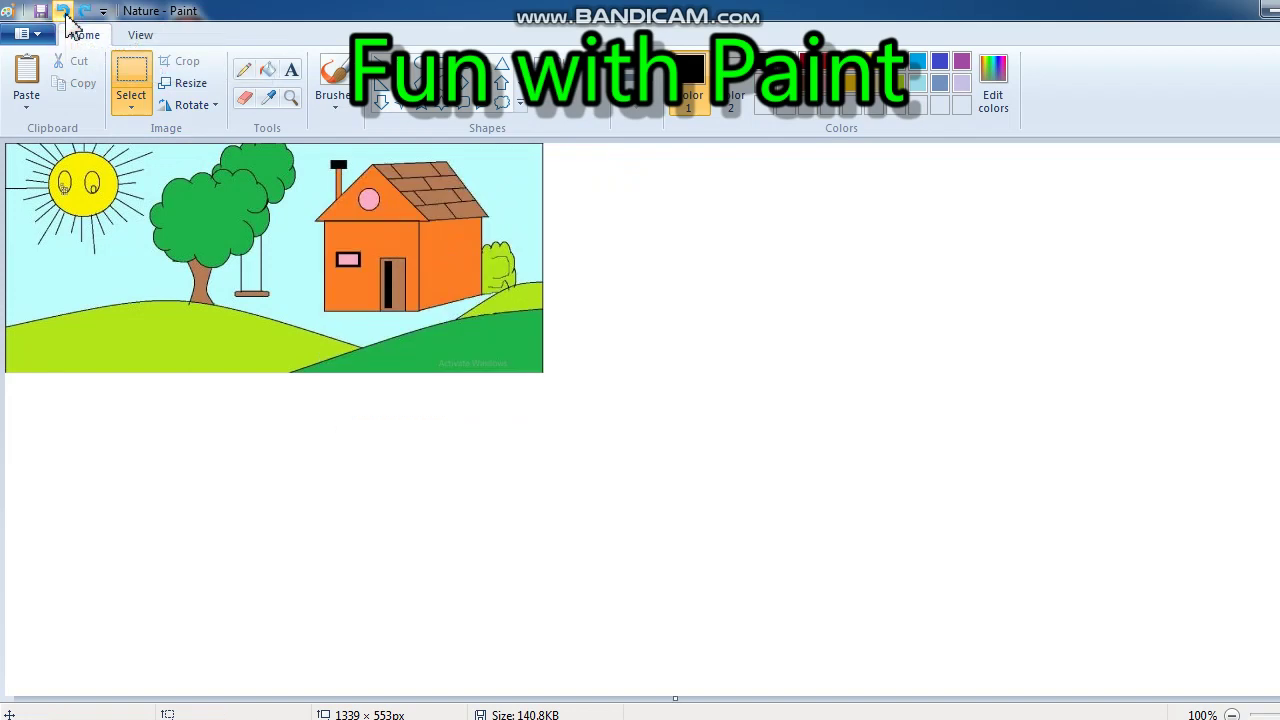
Resize the whole picture to 150% horizontally and vertically, giving 2008 × 829 px.
click(190, 84)
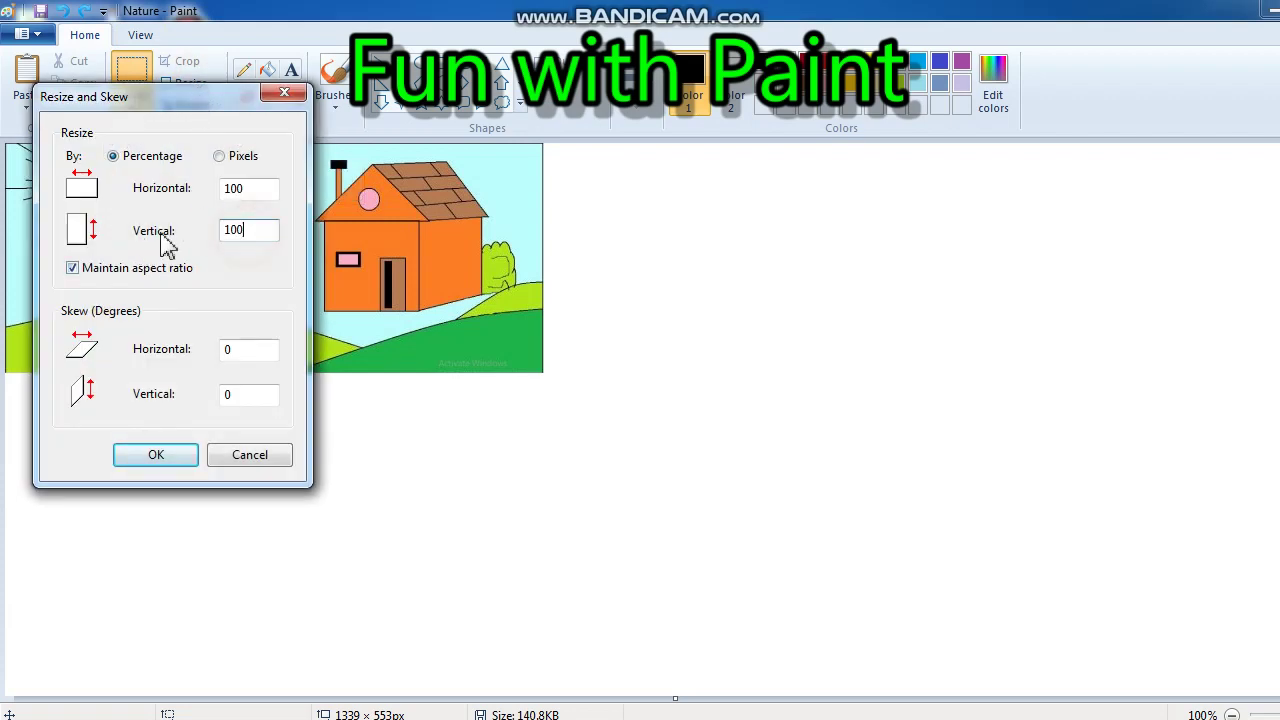
click(163, 242)
drag(260, 233, 229, 229)
click(262, 230)
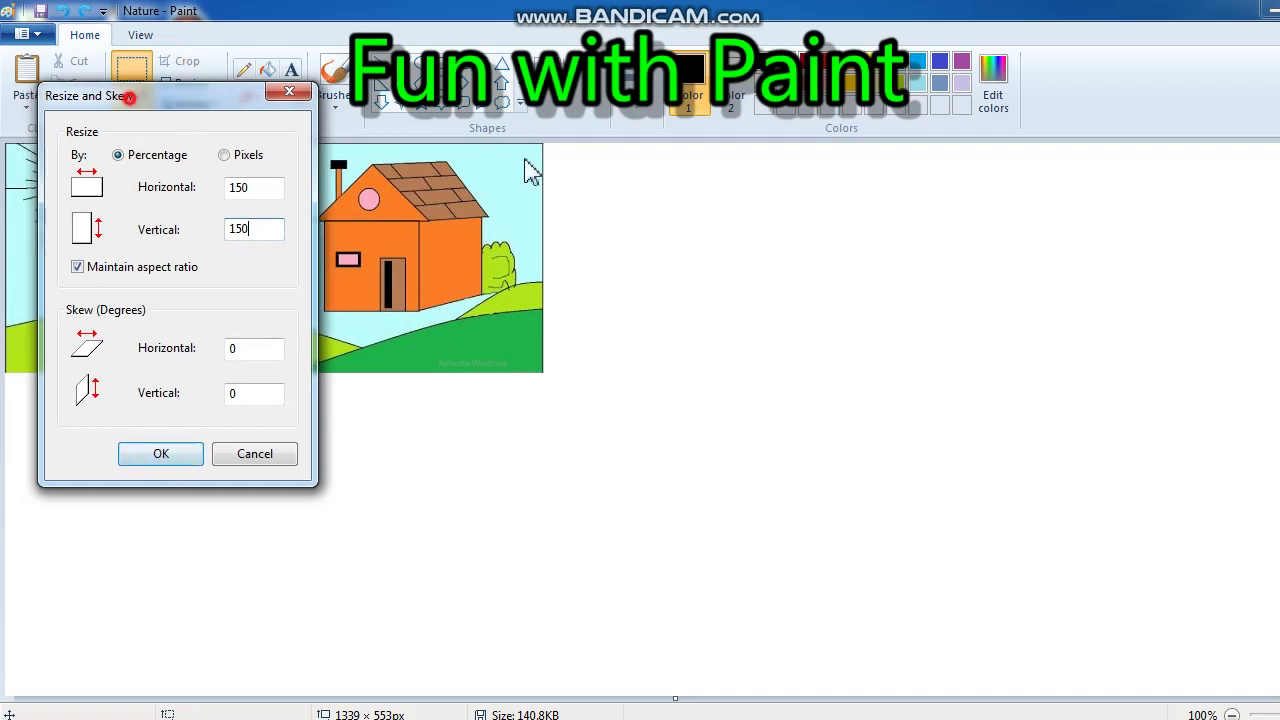
drag(134, 100, 790, 183)
click(810, 539)
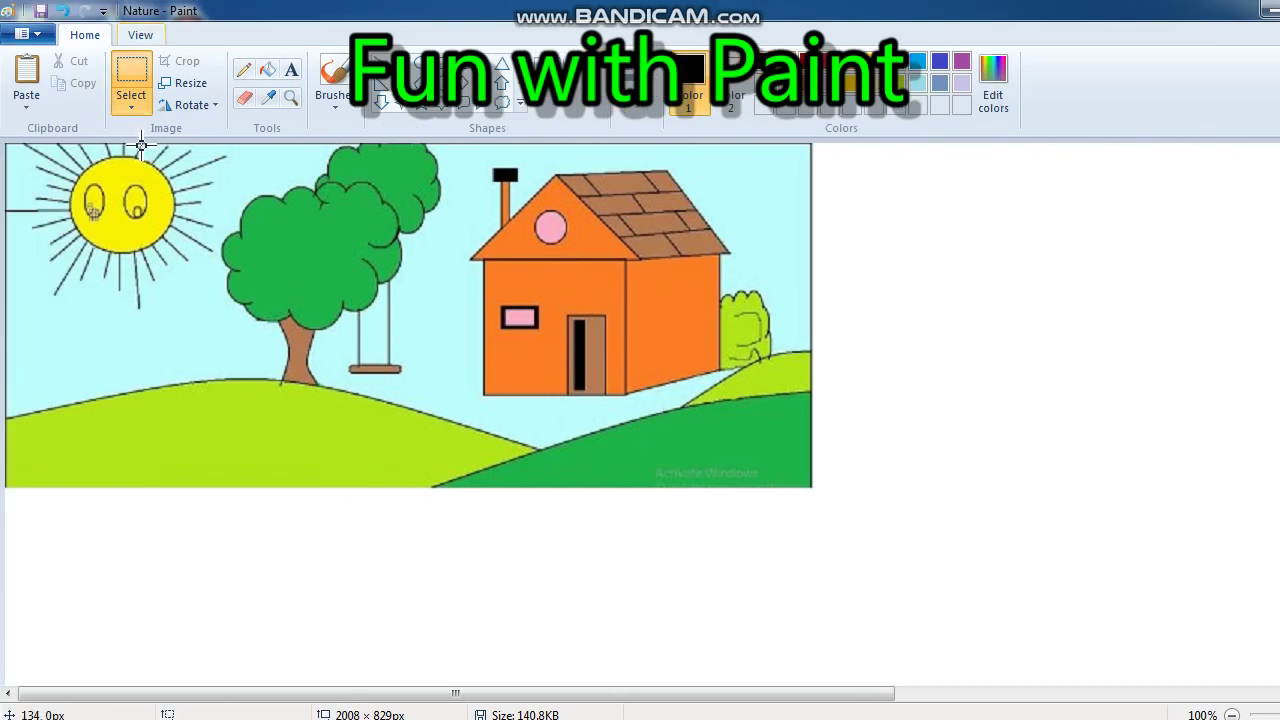
click(190, 88)
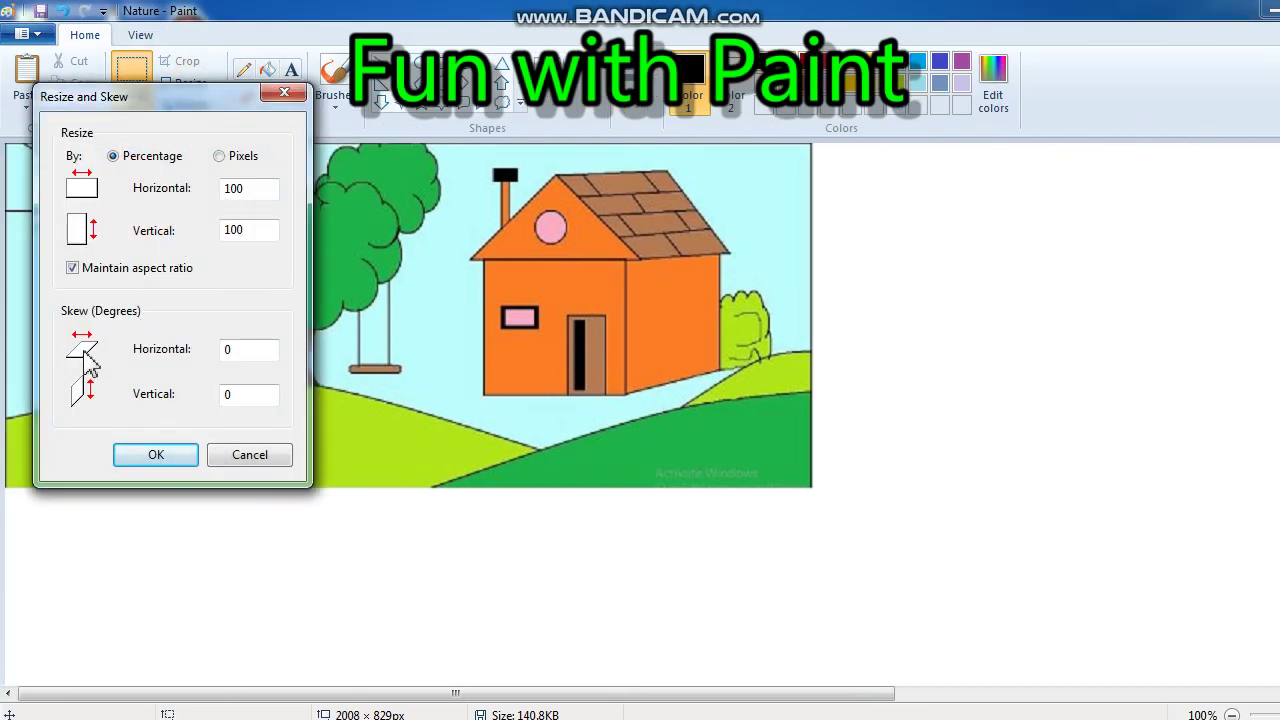
click(284, 92)
click(130, 106)
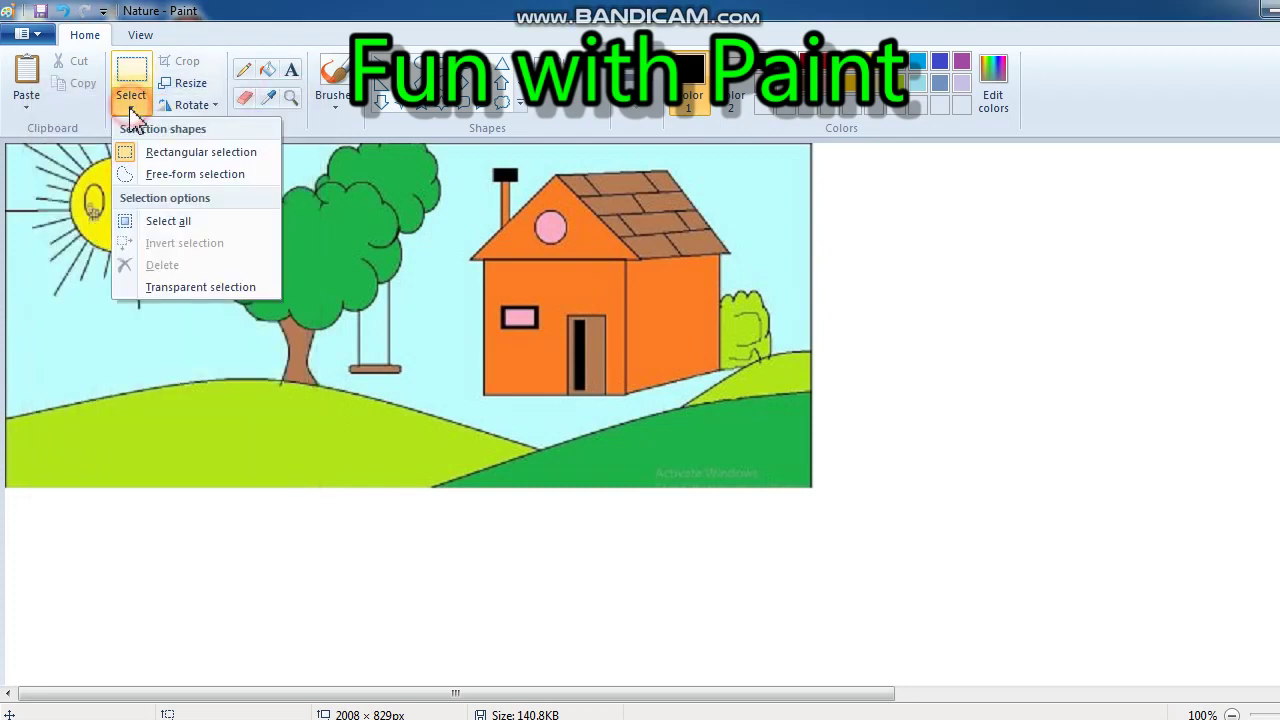
click(171, 151)
drag(469, 153, 744, 423)
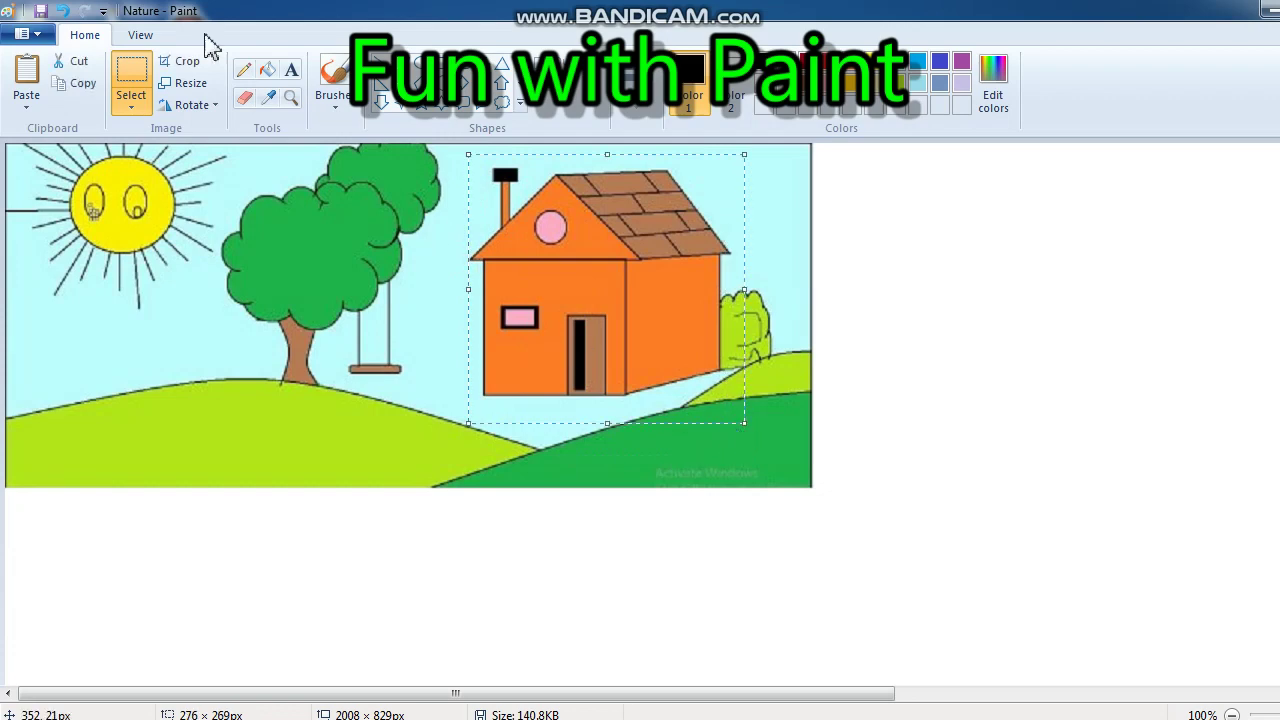
click(185, 85)
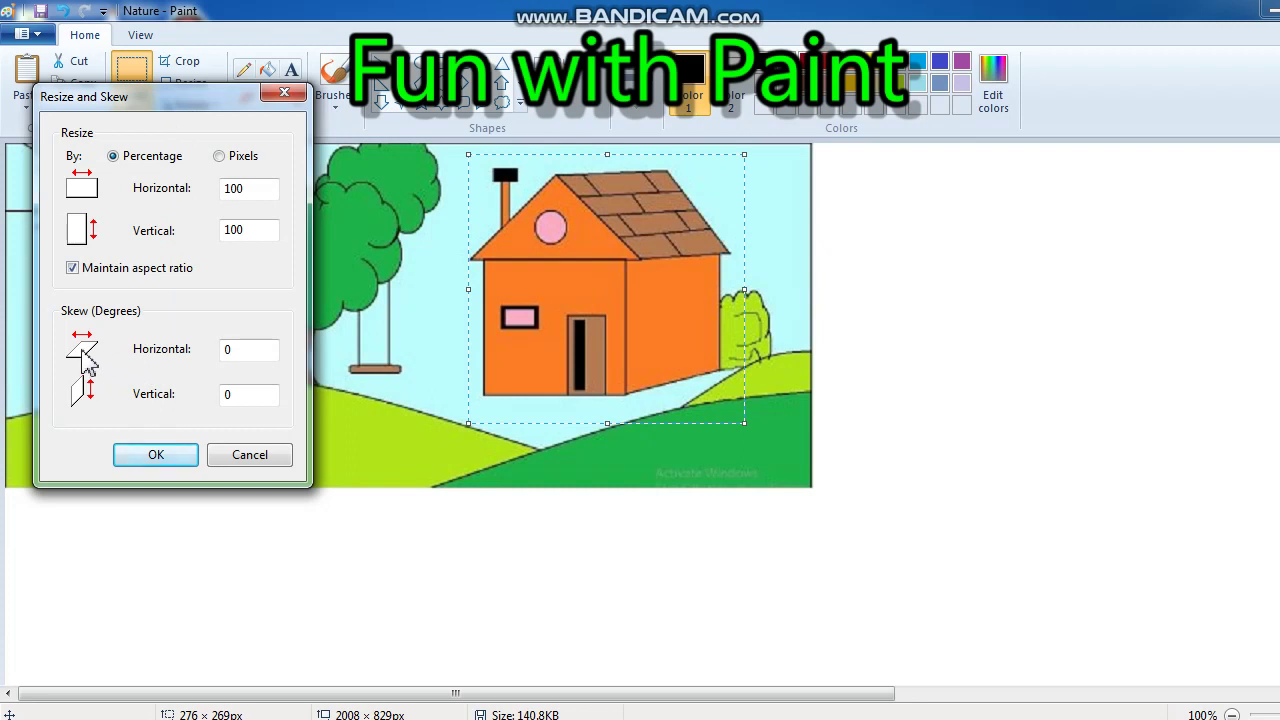
double_click(274, 349)
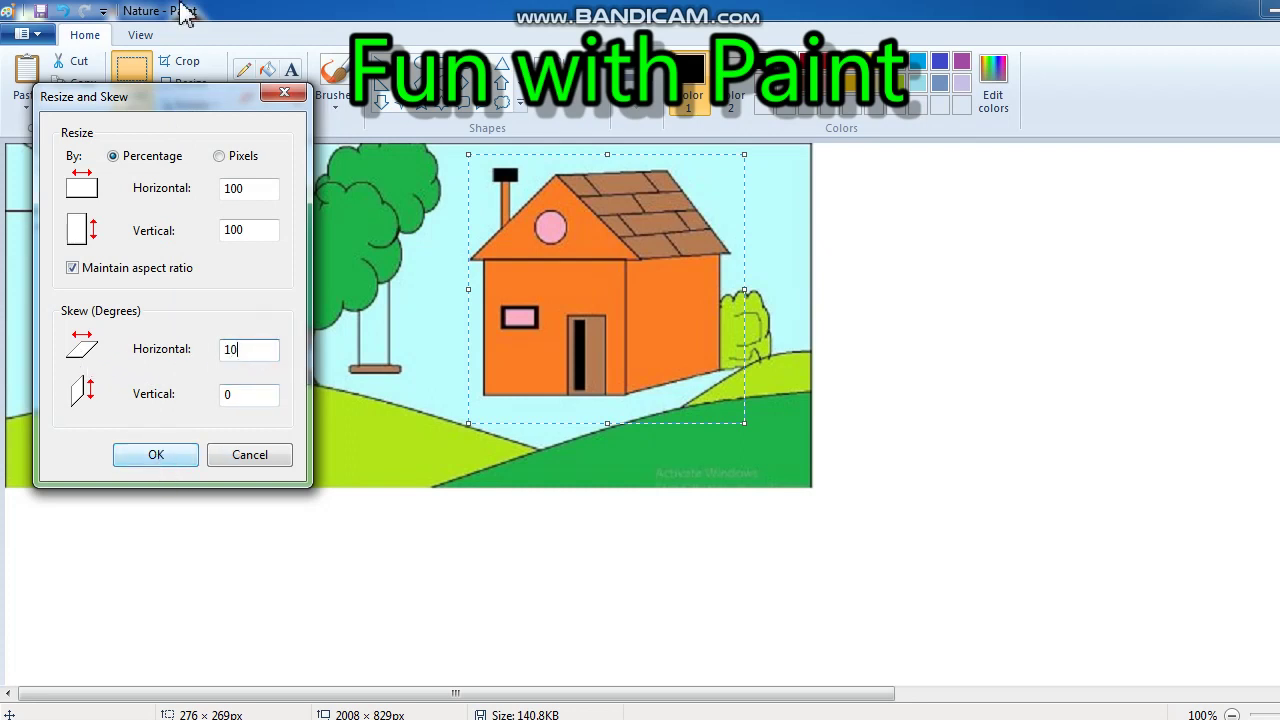
click(150, 460)
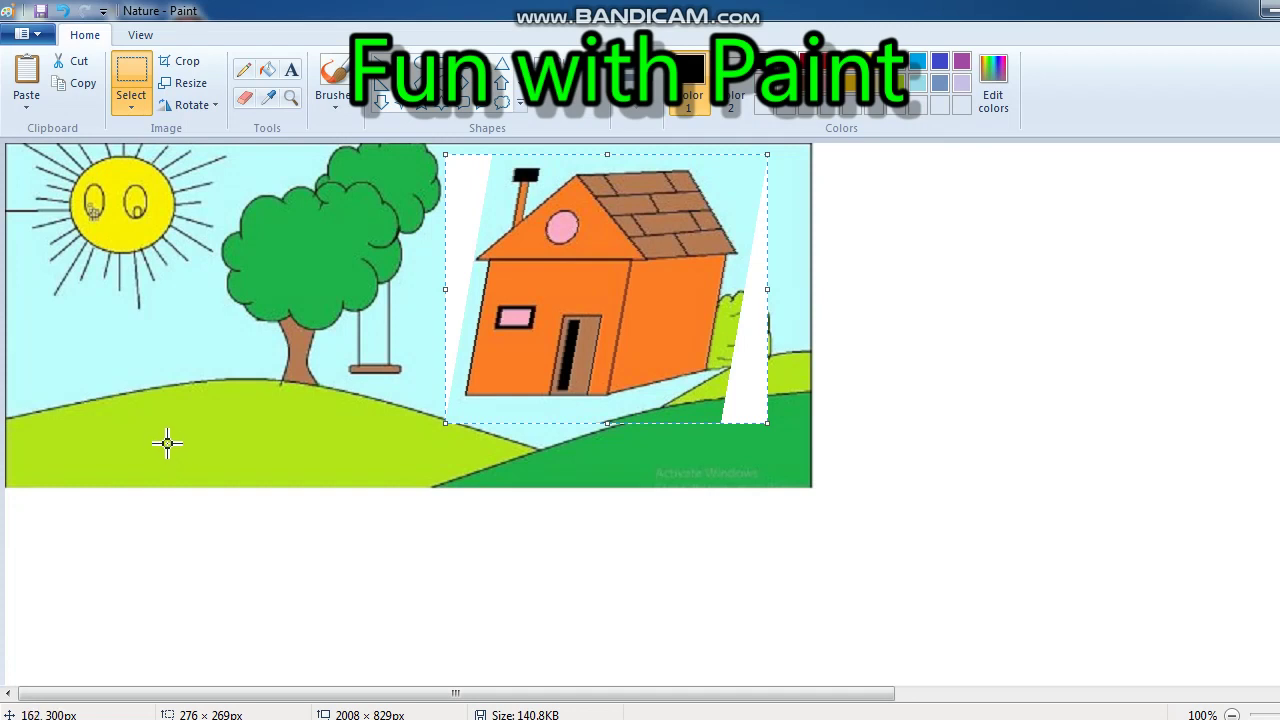
click(62, 12)
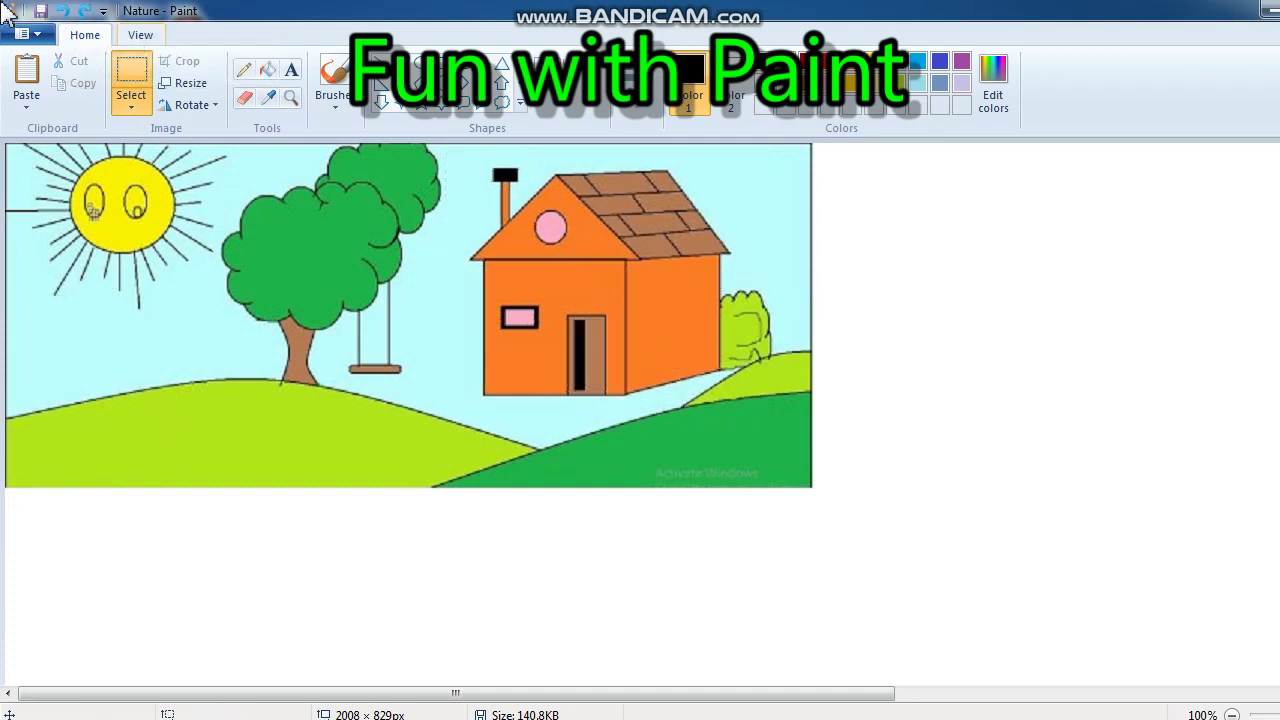
Redo the 10° horizontal house skew, leaving the Resize and Skew settings unchanged.
click(86, 12)
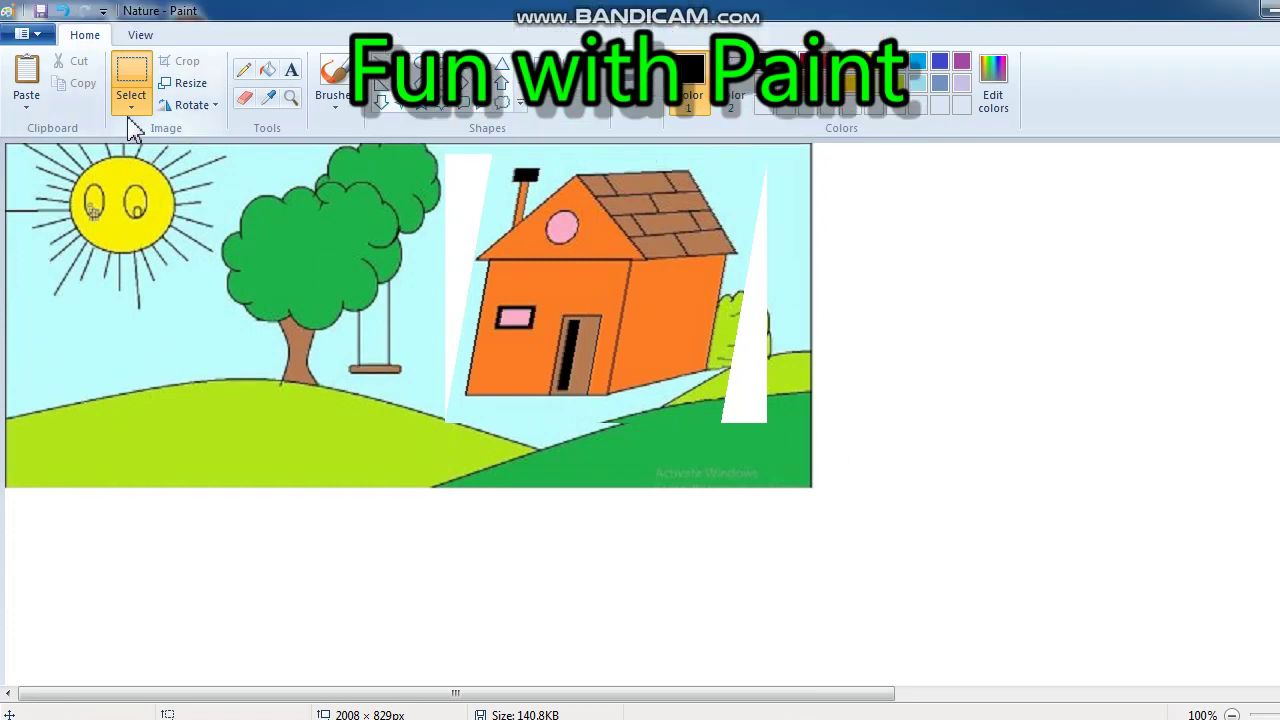
click(214, 108)
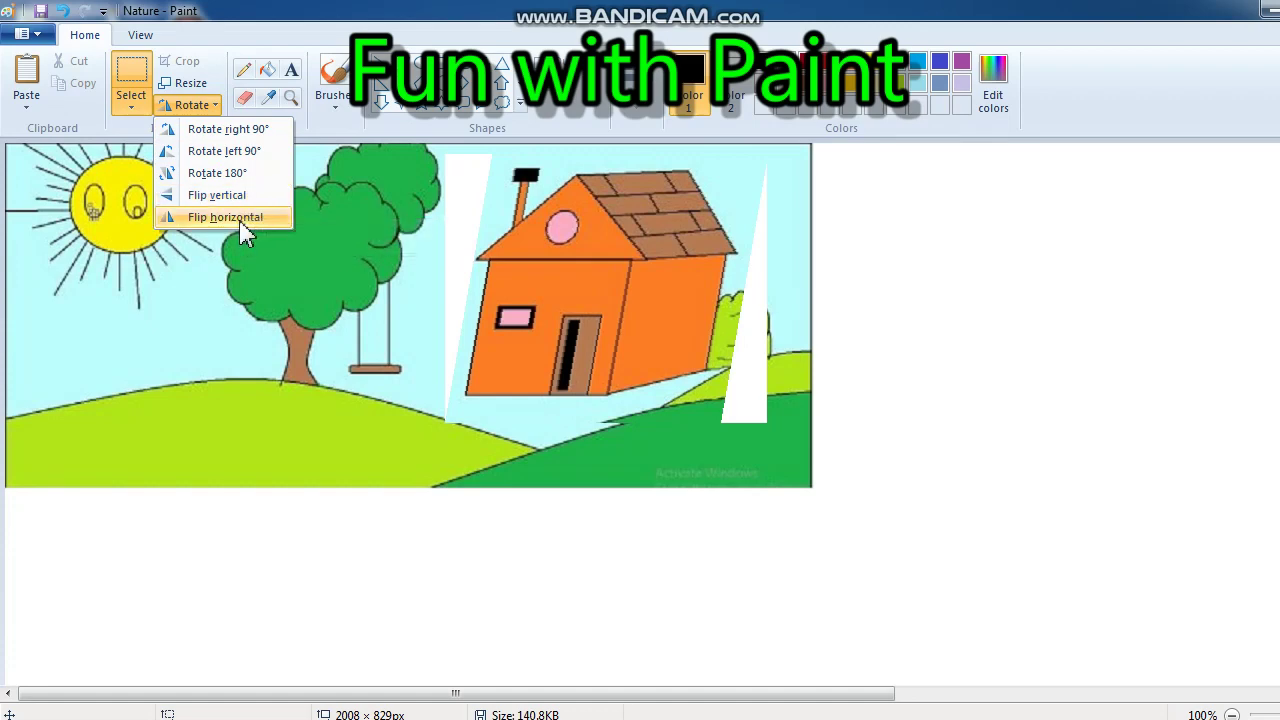
click(188, 84)
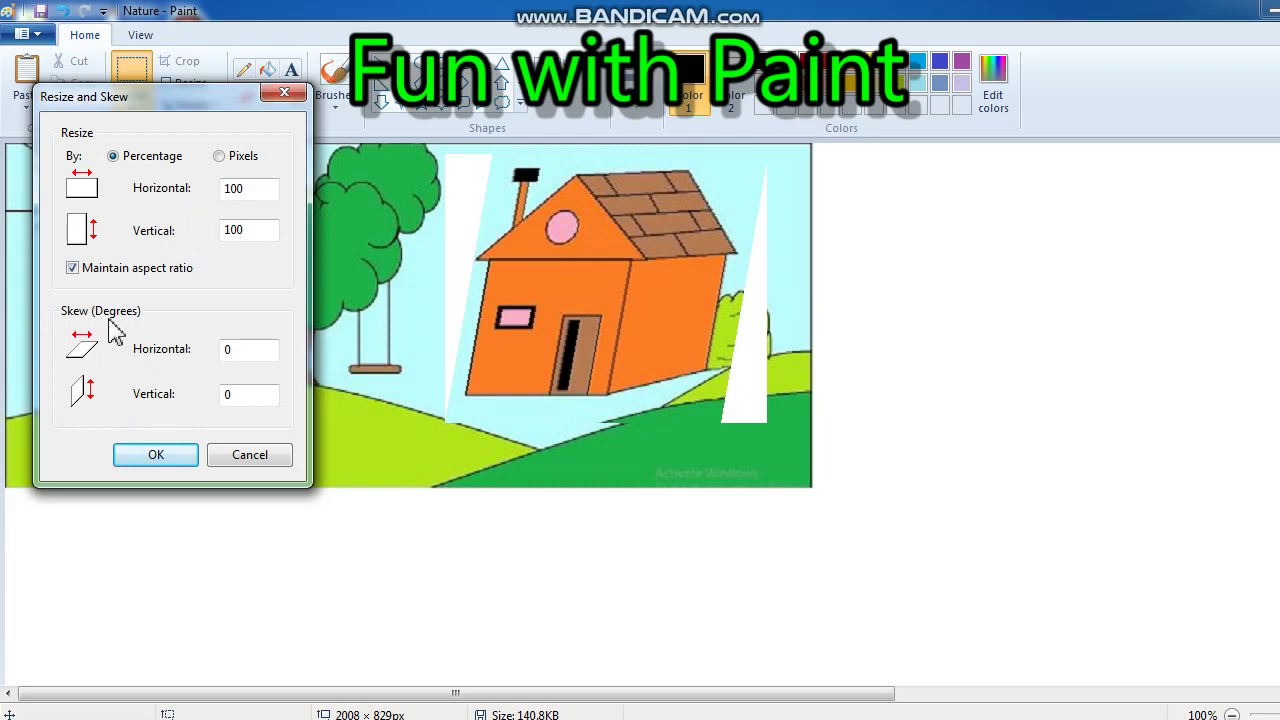
click(158, 456)
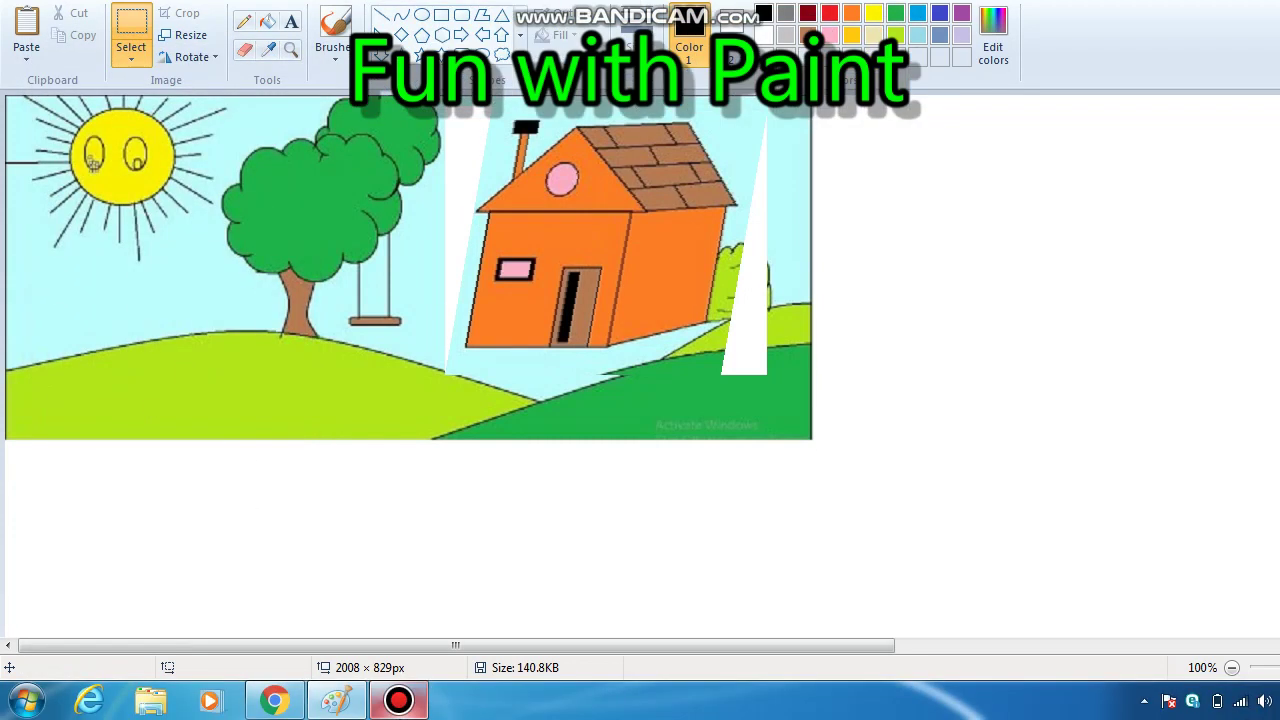
click(399, 703)
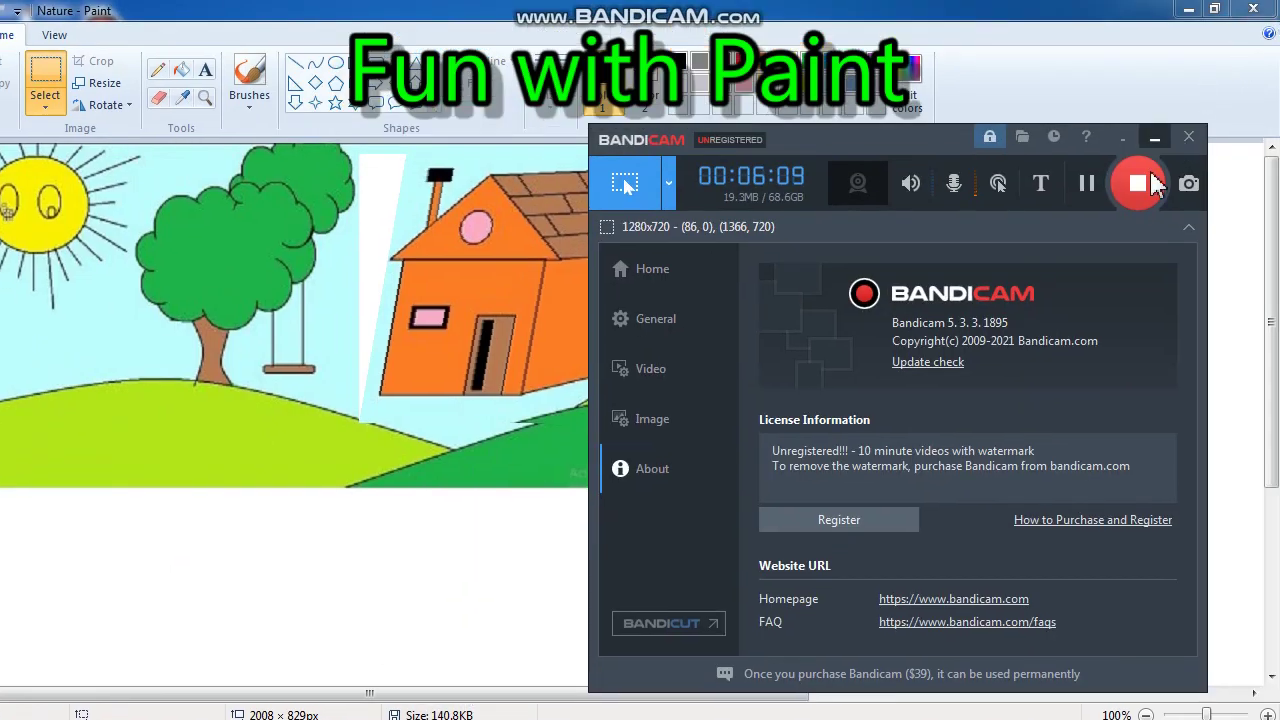